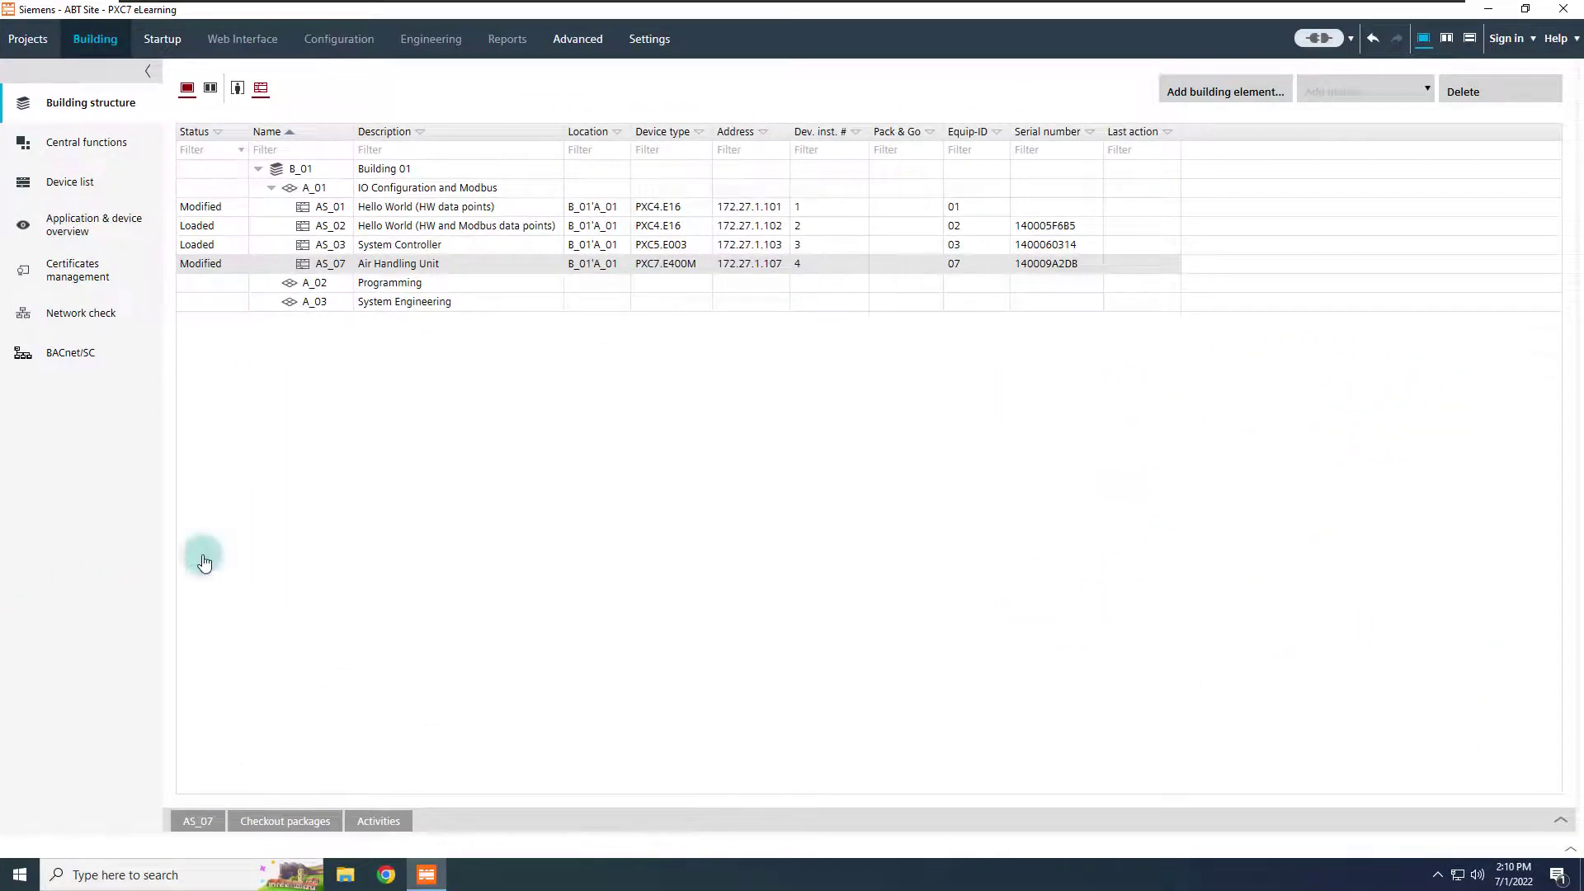
# Open the AS_07 Air Handling Unit station and go to its Modbus setup.
pyautogui.click(418, 265)
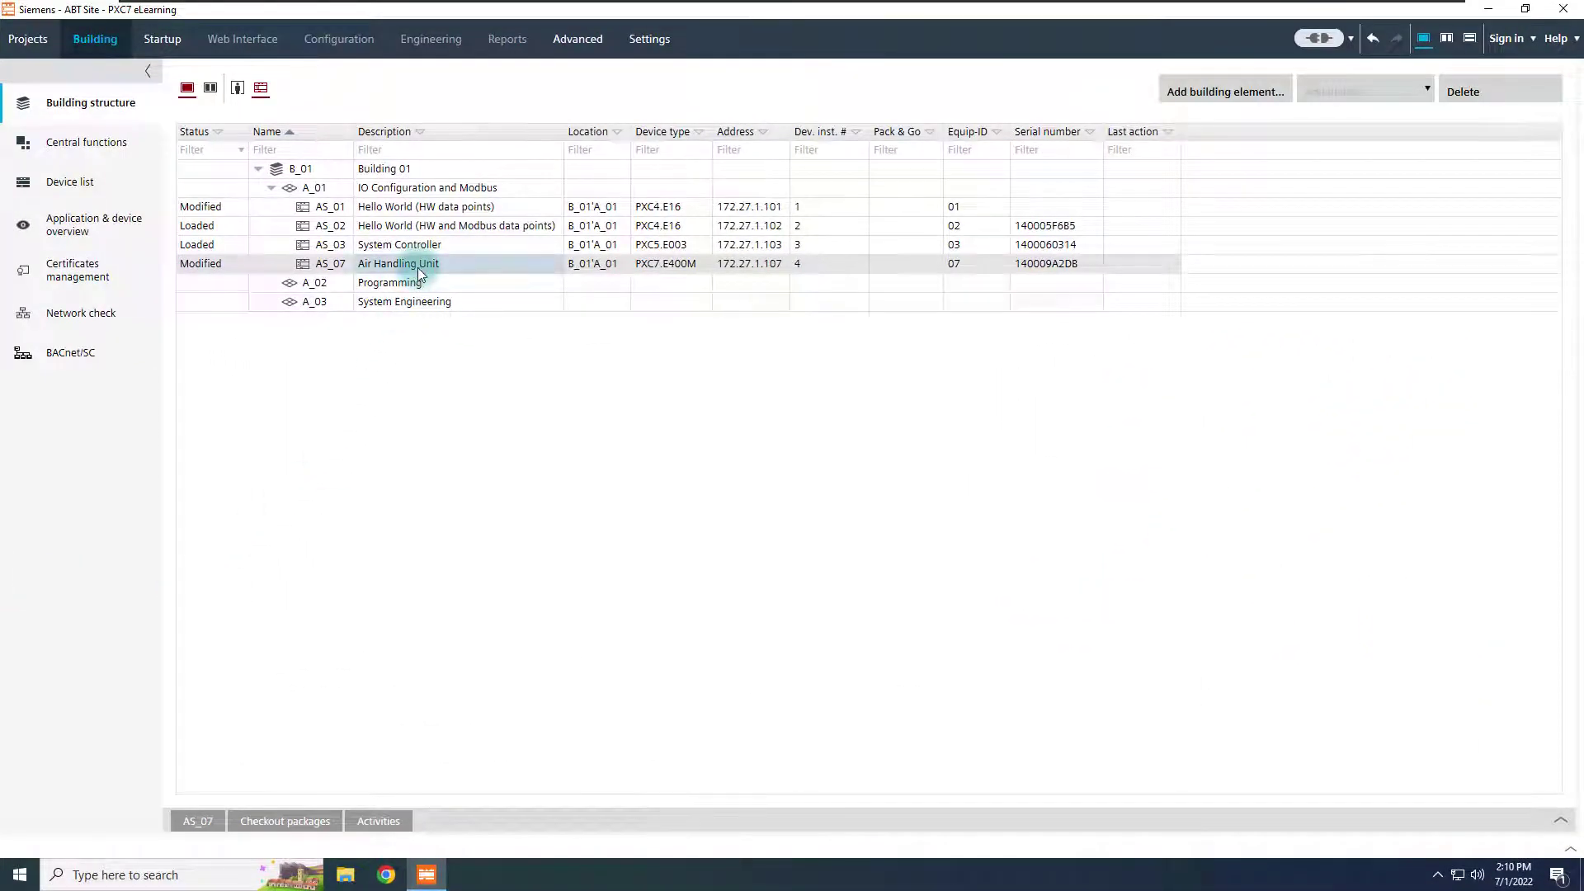
pyautogui.doubleClick(418, 267)
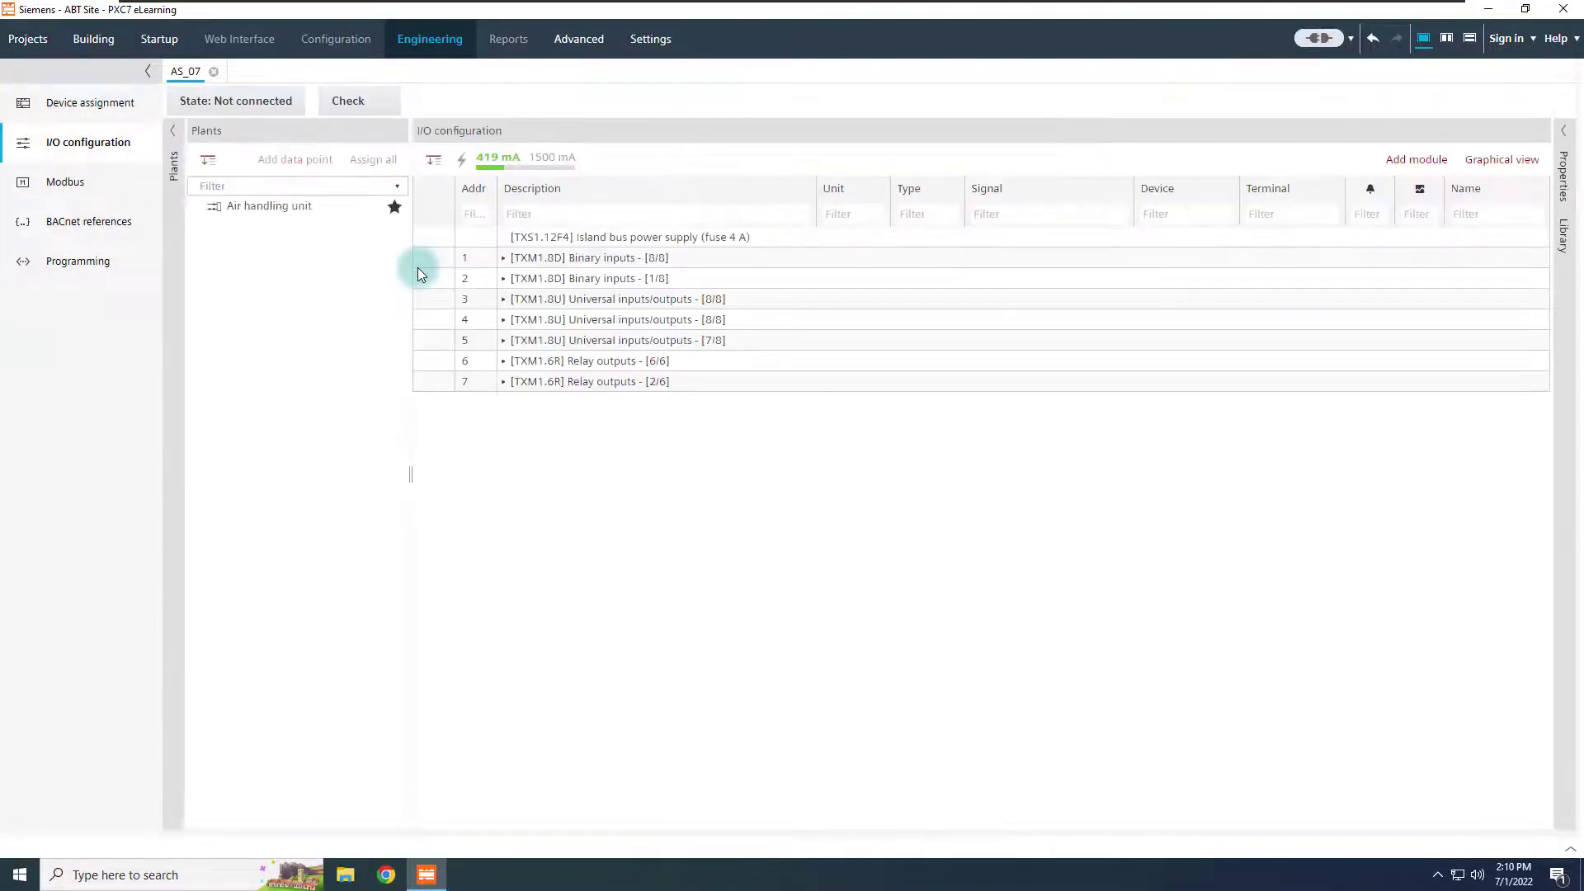
pyautogui.click(91, 196)
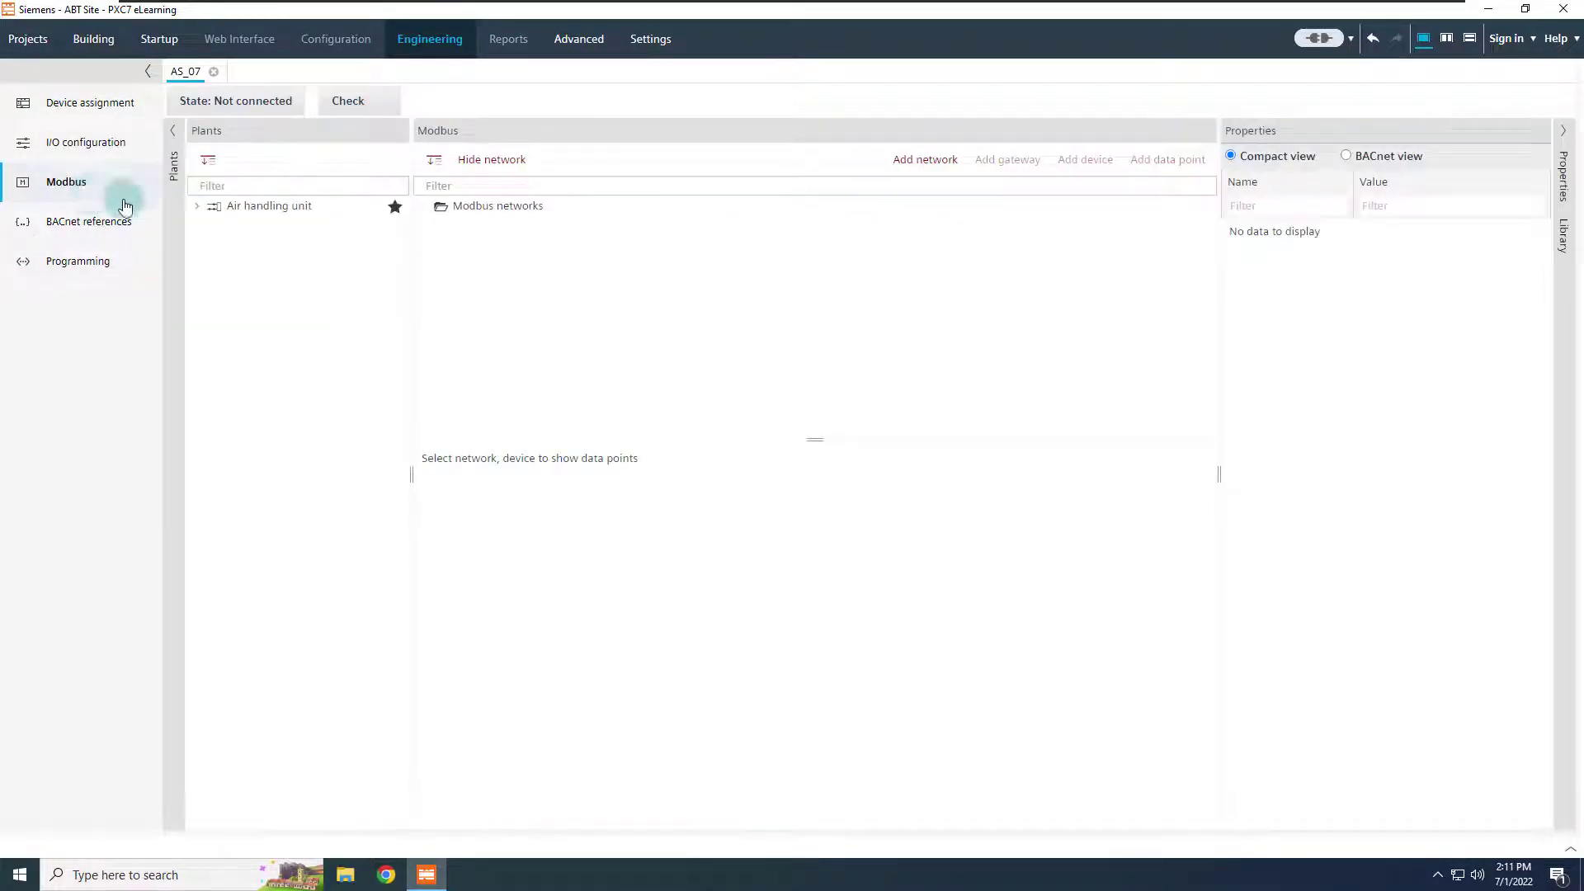
# Add a TCP network under Modbus networks, keeping port 502.
pyautogui.click(513, 209)
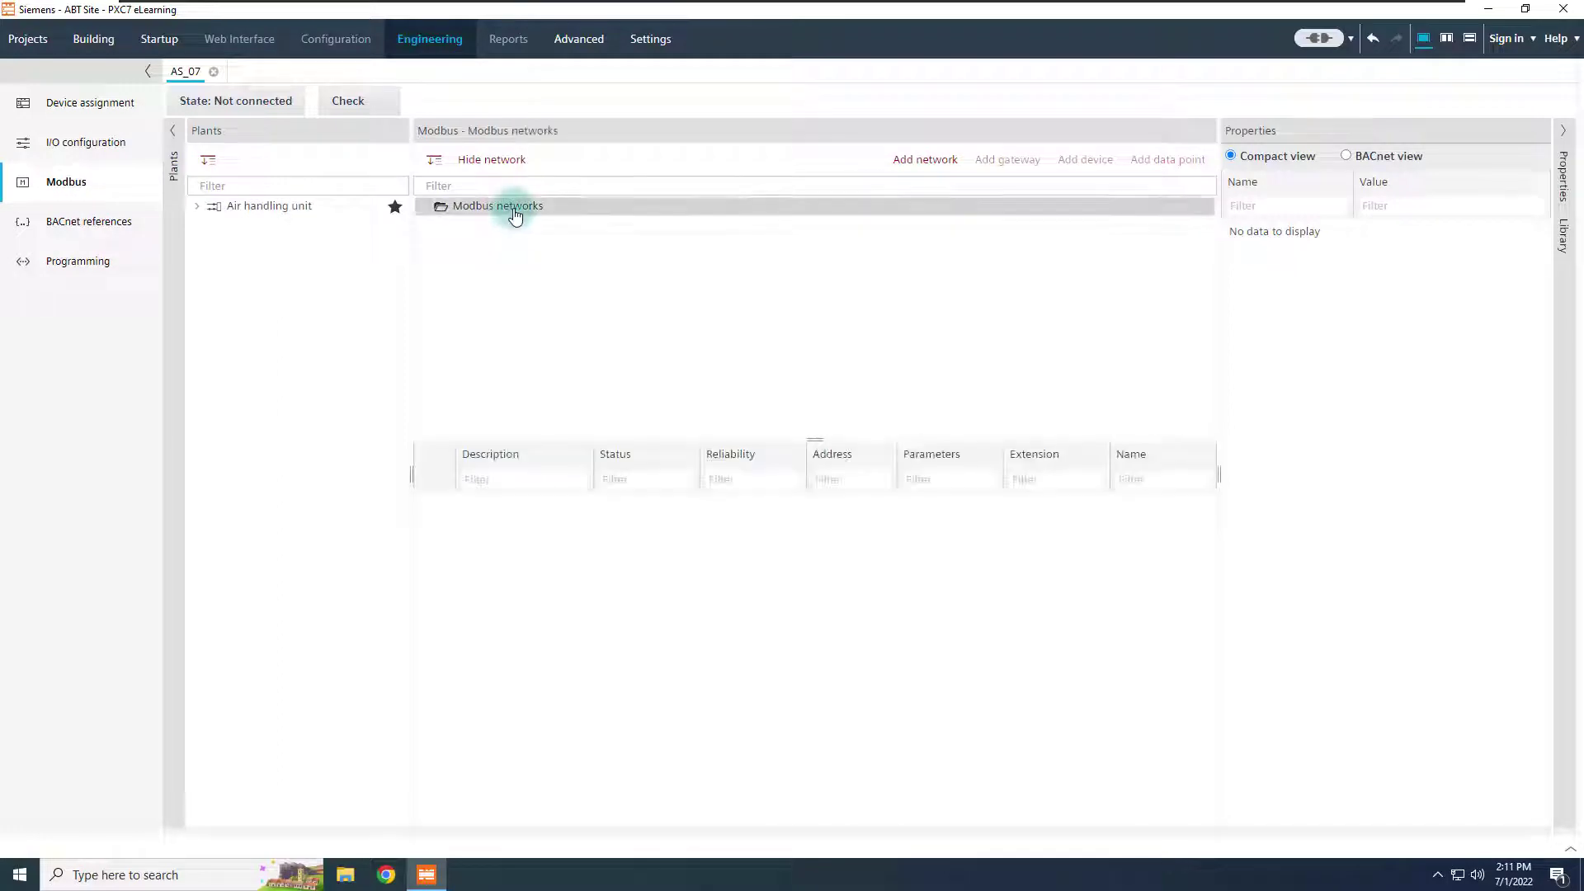
pyautogui.rightClick(513, 213)
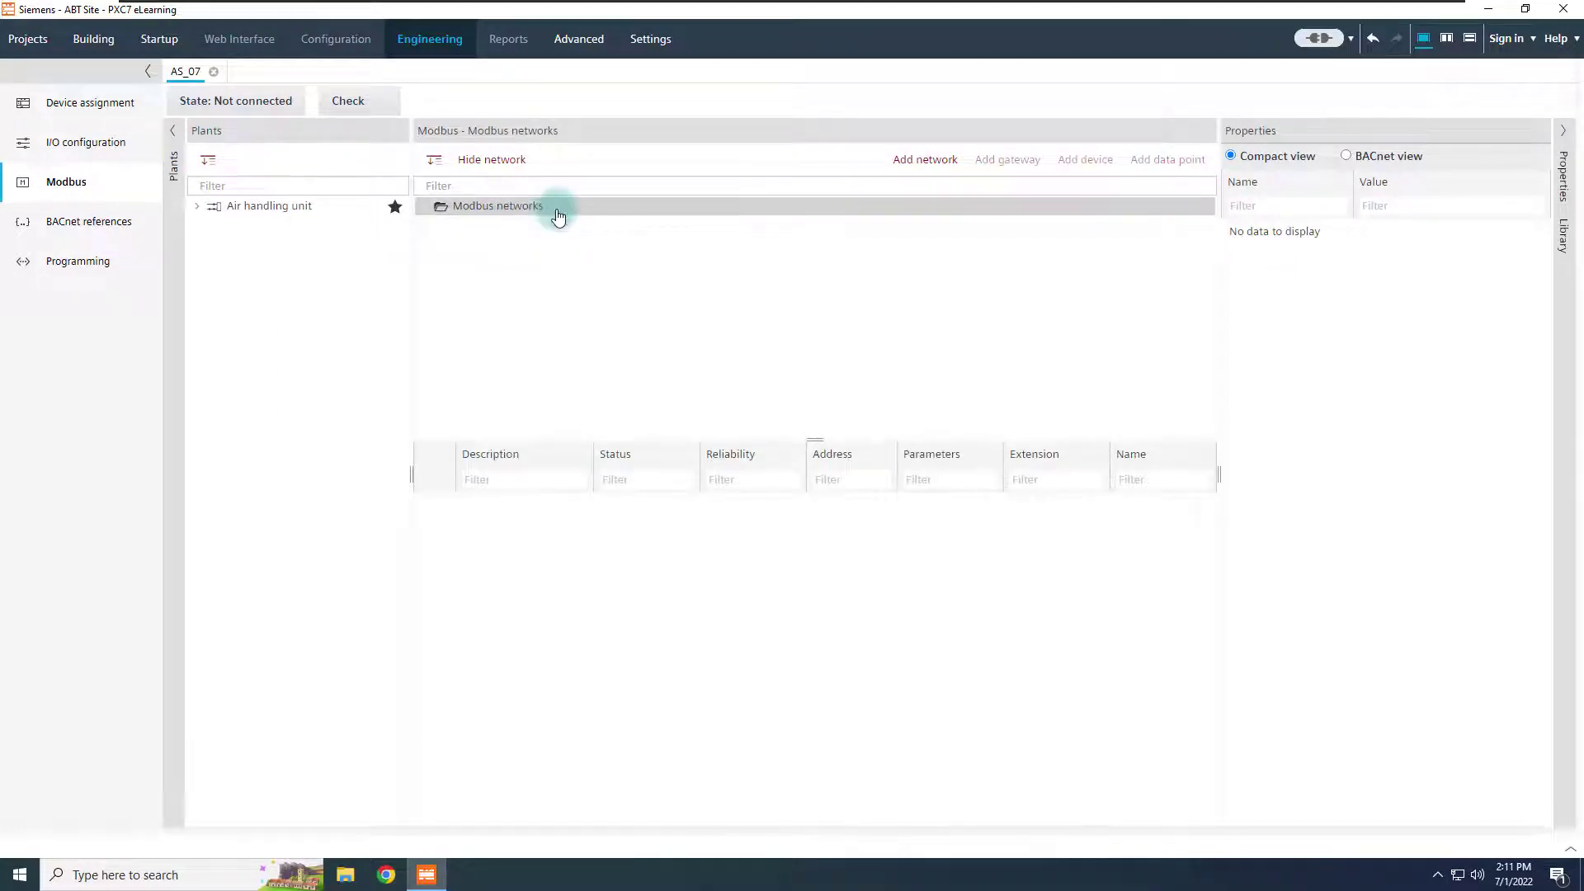
pyautogui.click(557, 216)
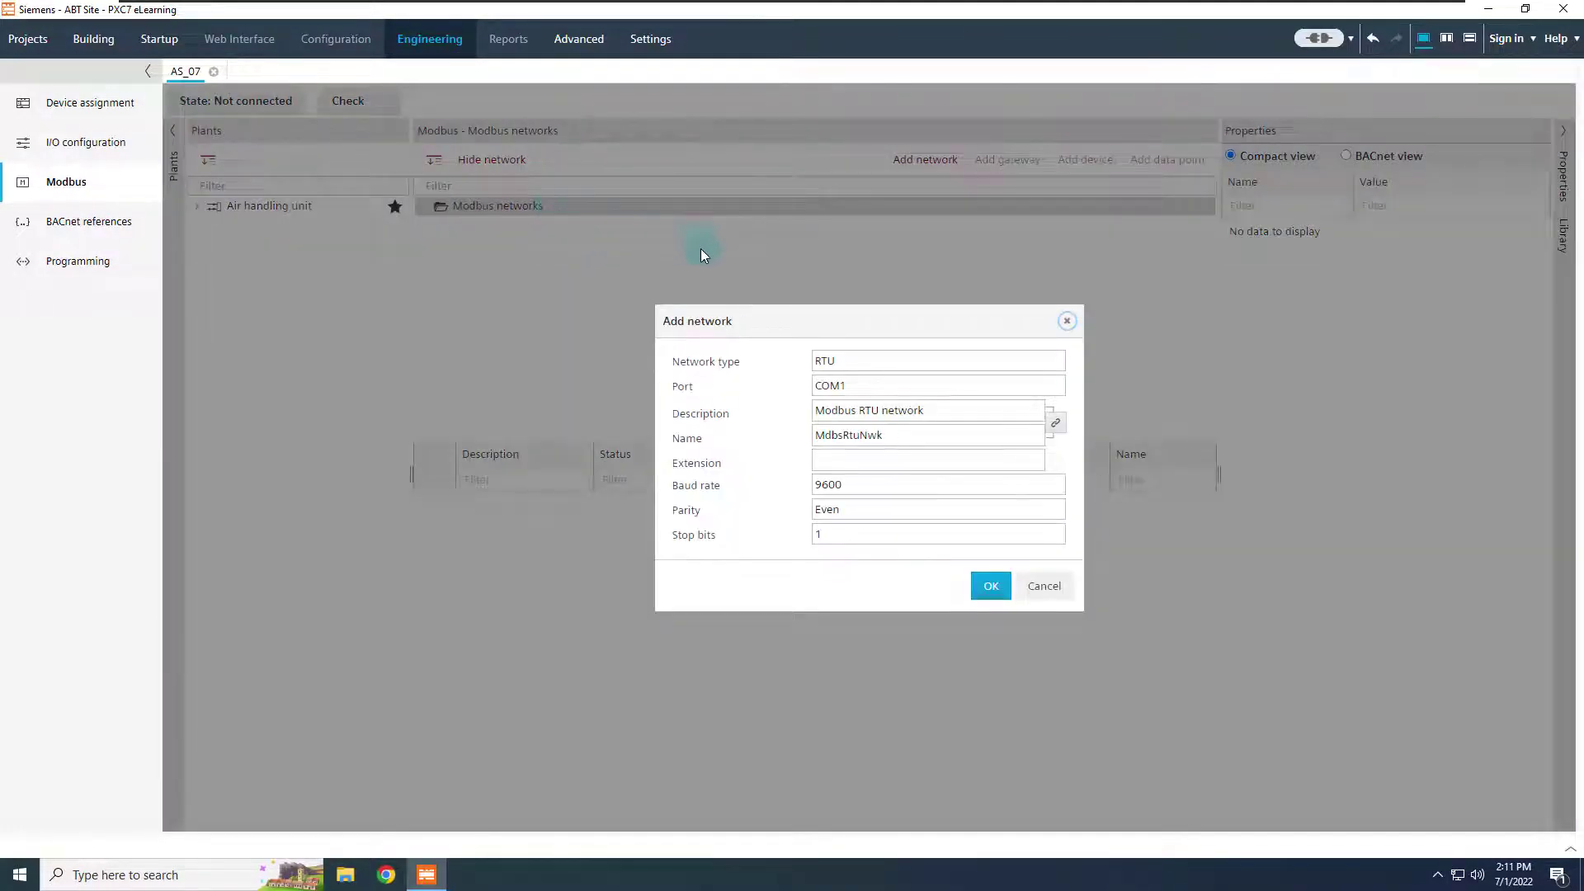
pyautogui.click(1055, 365)
pyautogui.click(1042, 400)
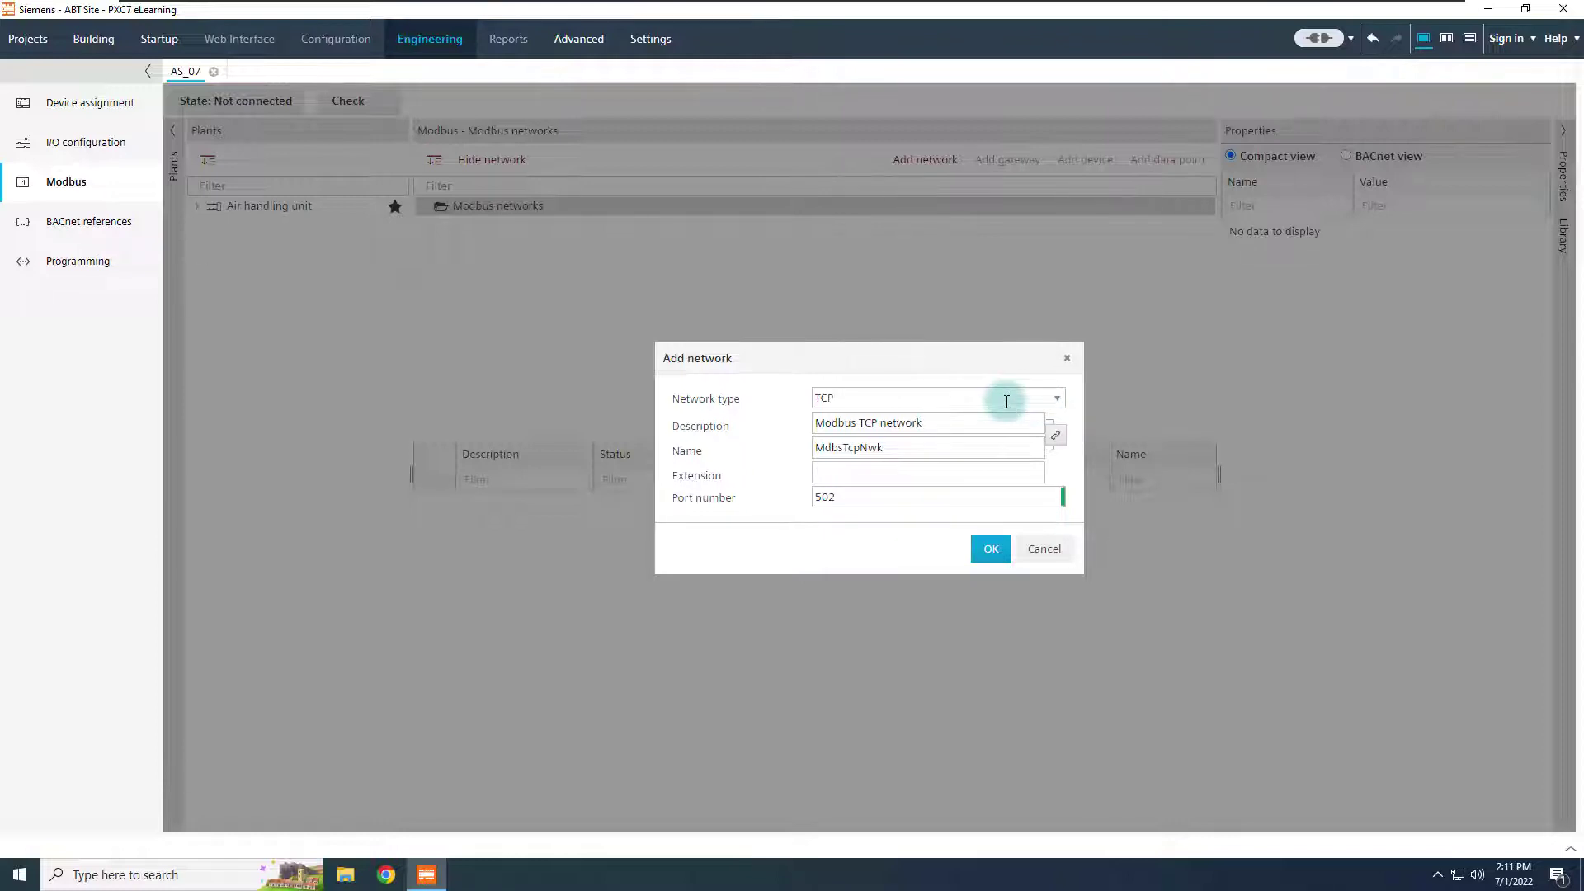
pyautogui.click(970, 499)
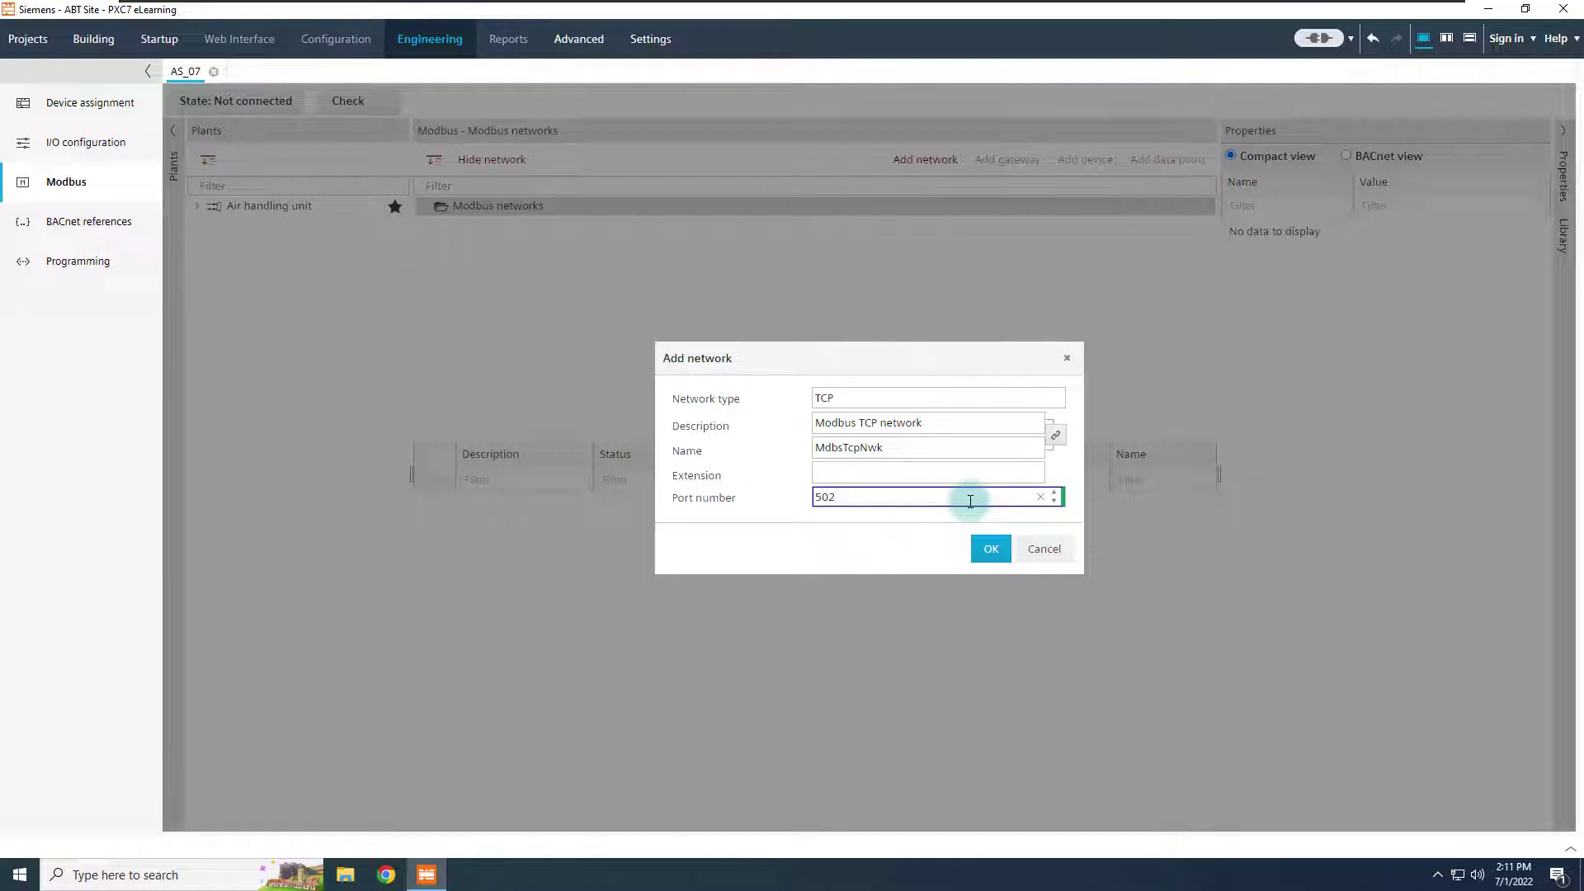
pyautogui.click(991, 548)
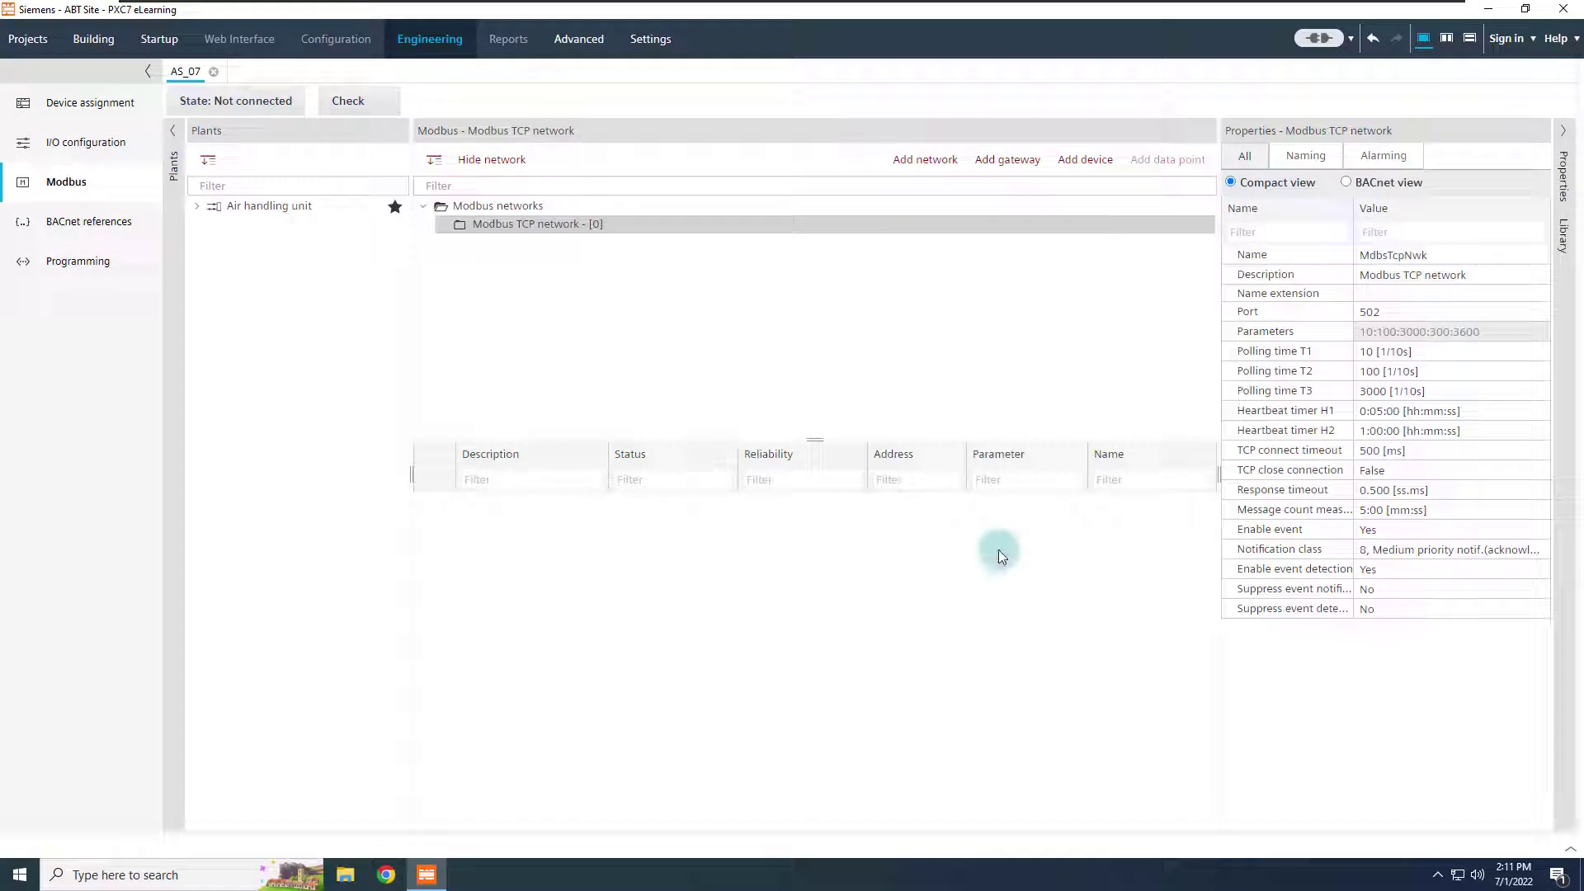
# Add a Modbus gateway to the TCP network at IP 172.27.1.101.
pyautogui.click(1000, 165)
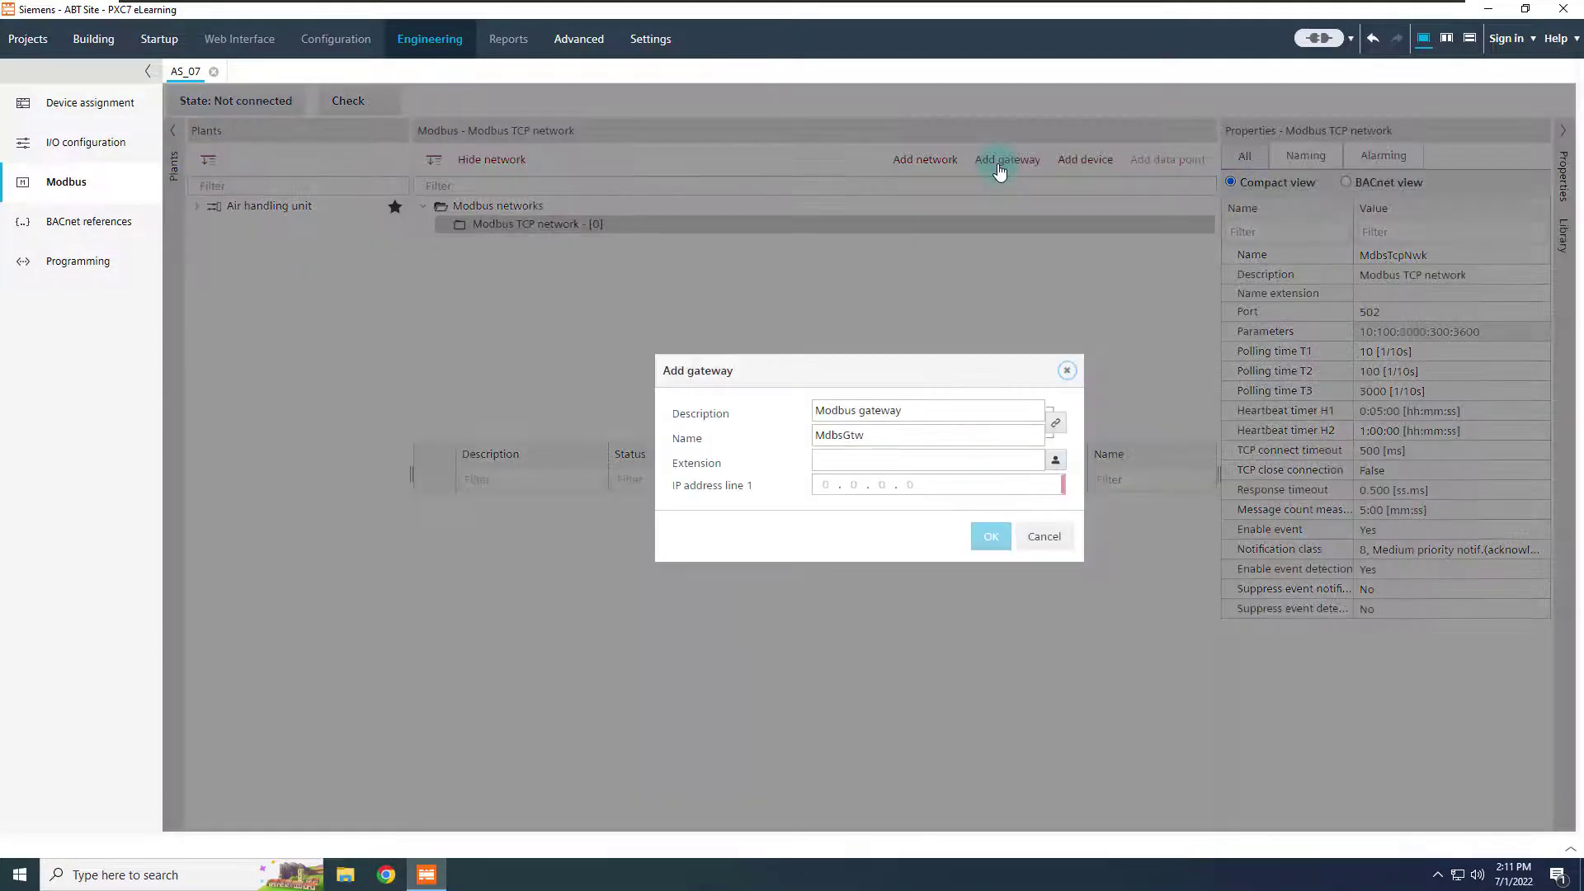
pyautogui.click(822, 484)
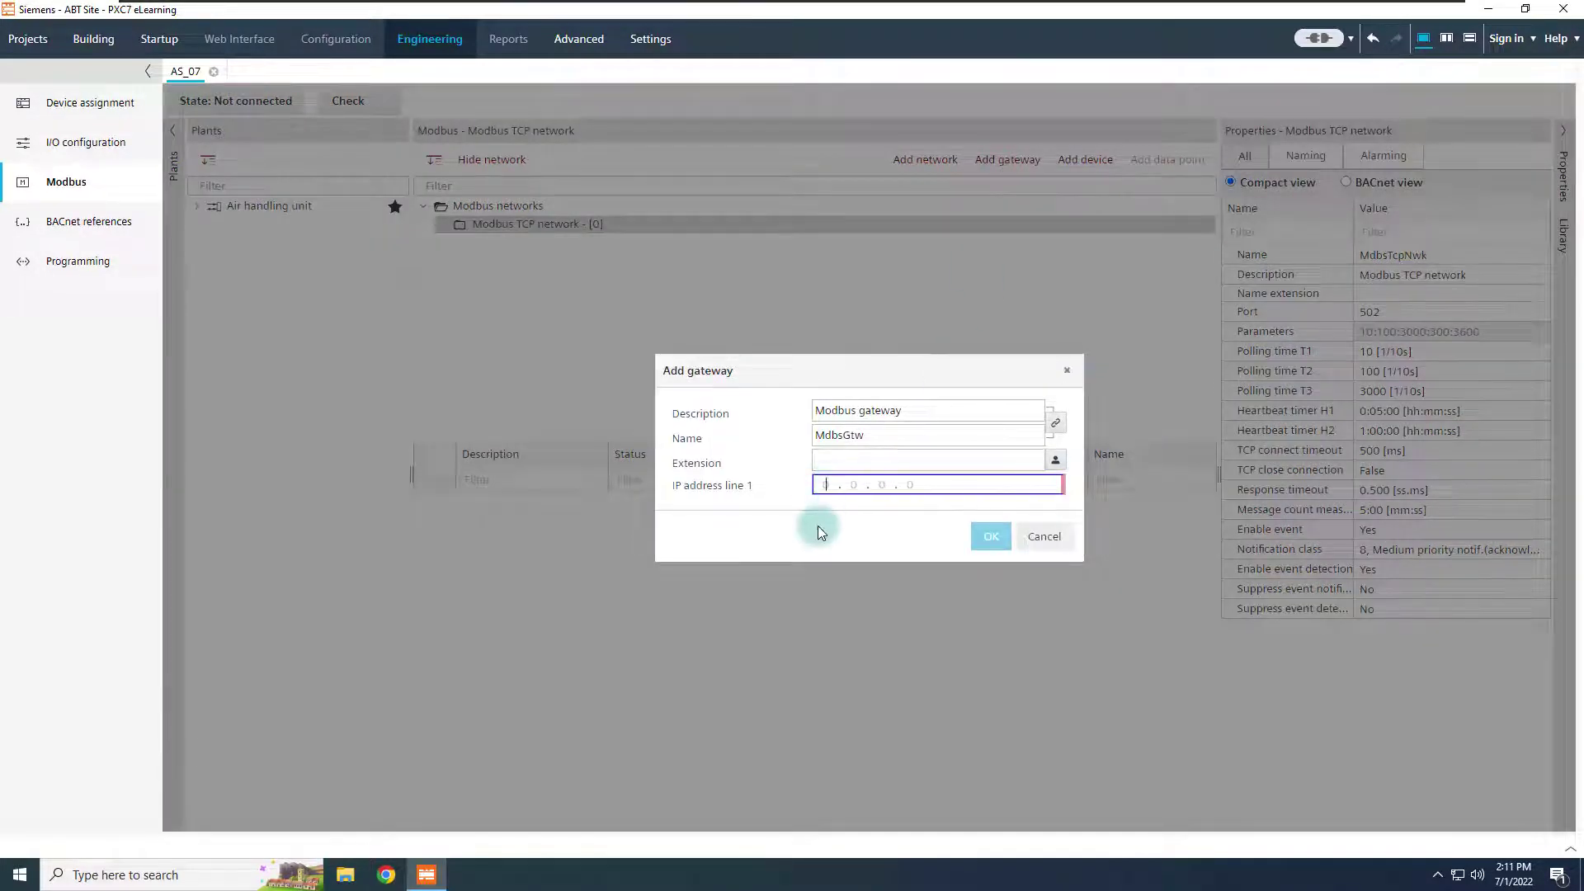
pyautogui.write('172. 27 . 1 . 101')
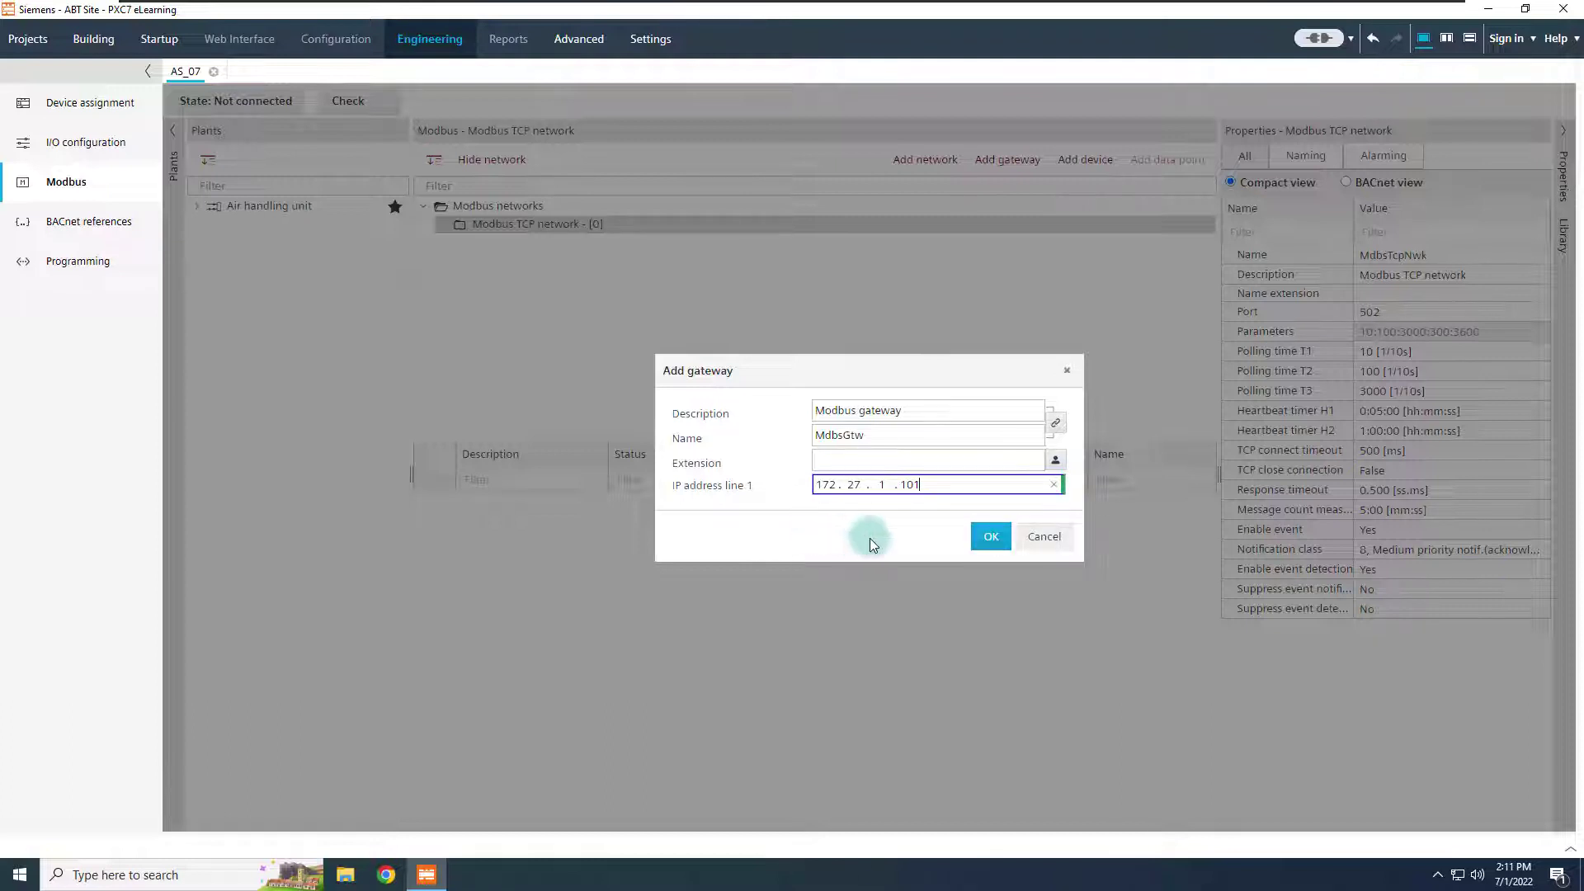
pyautogui.click(990, 536)
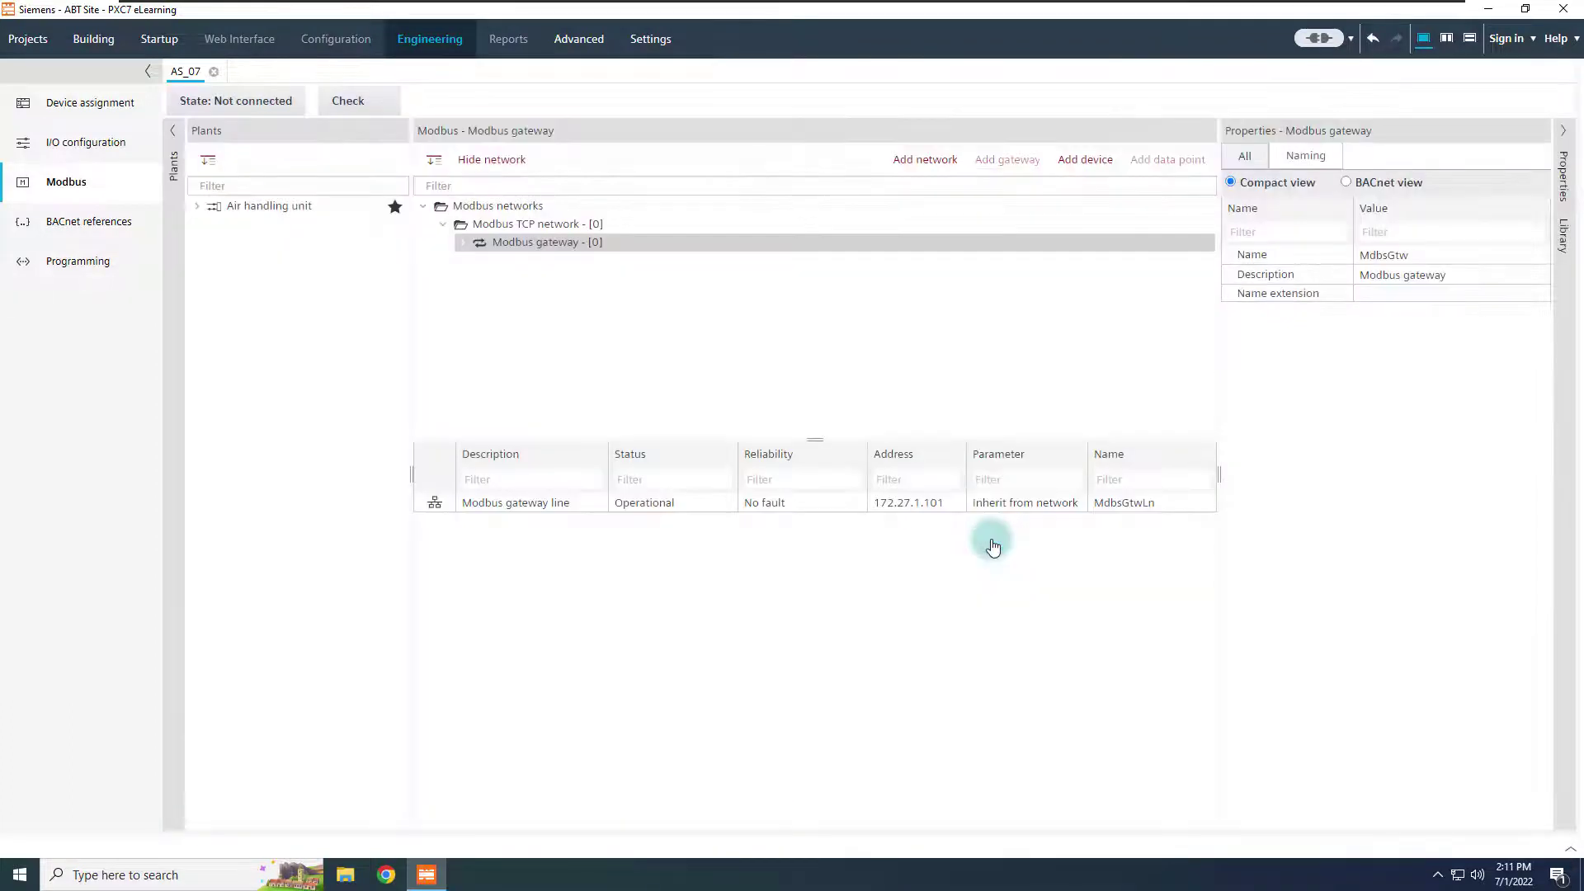
# Add a second gateway line, 'Modbus gateway line 2', at IP 172.27.1.102.
pyautogui.click(462, 243)
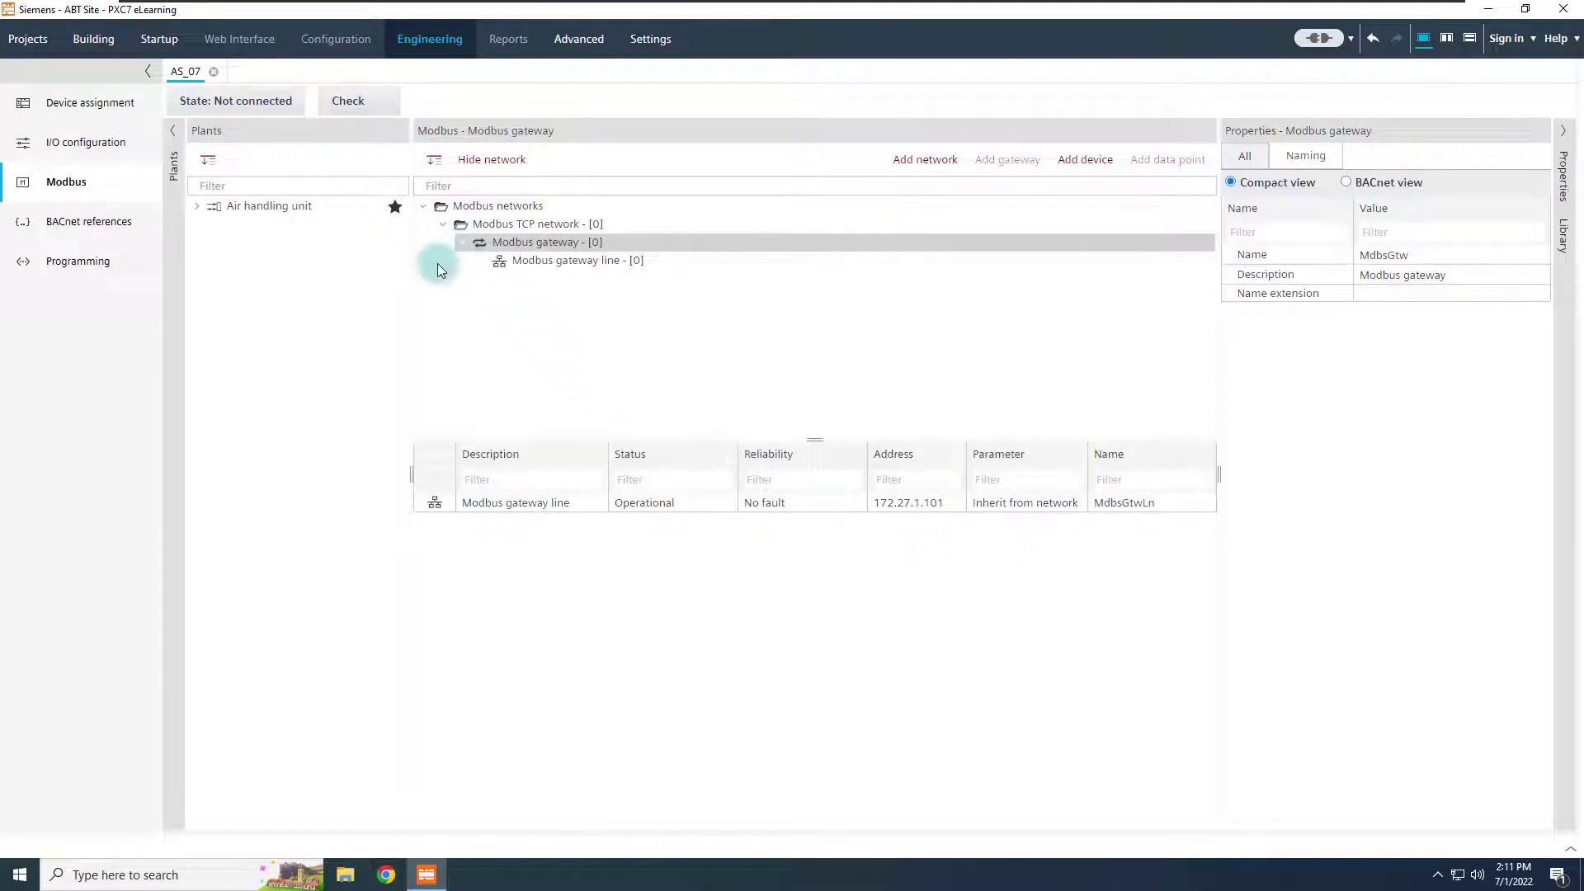
pyautogui.rightClick(594, 245)
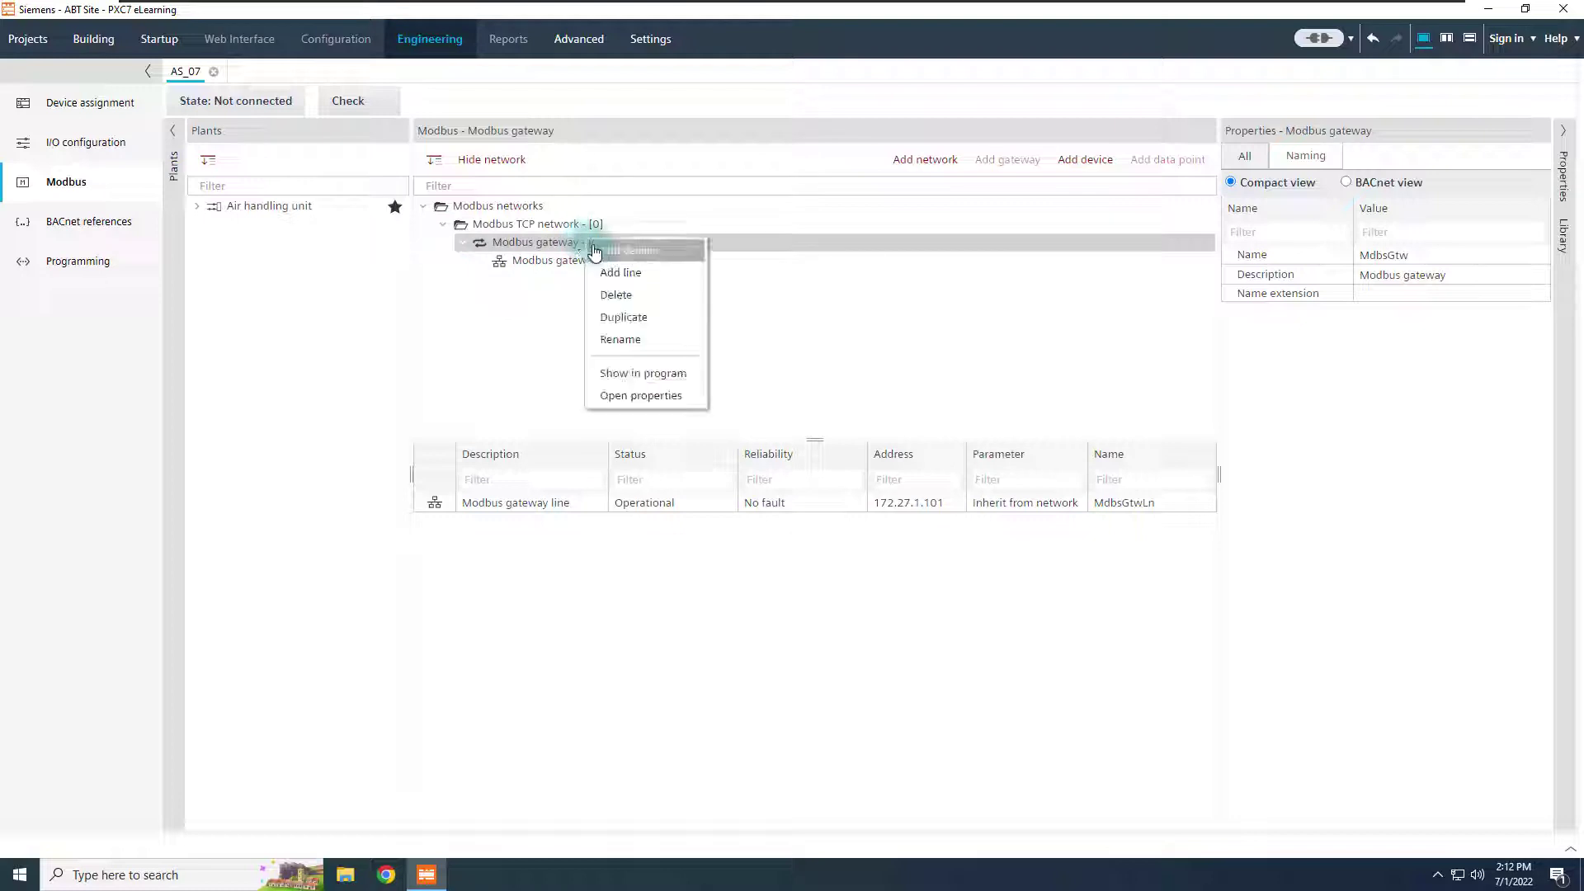
pyautogui.click(637, 270)
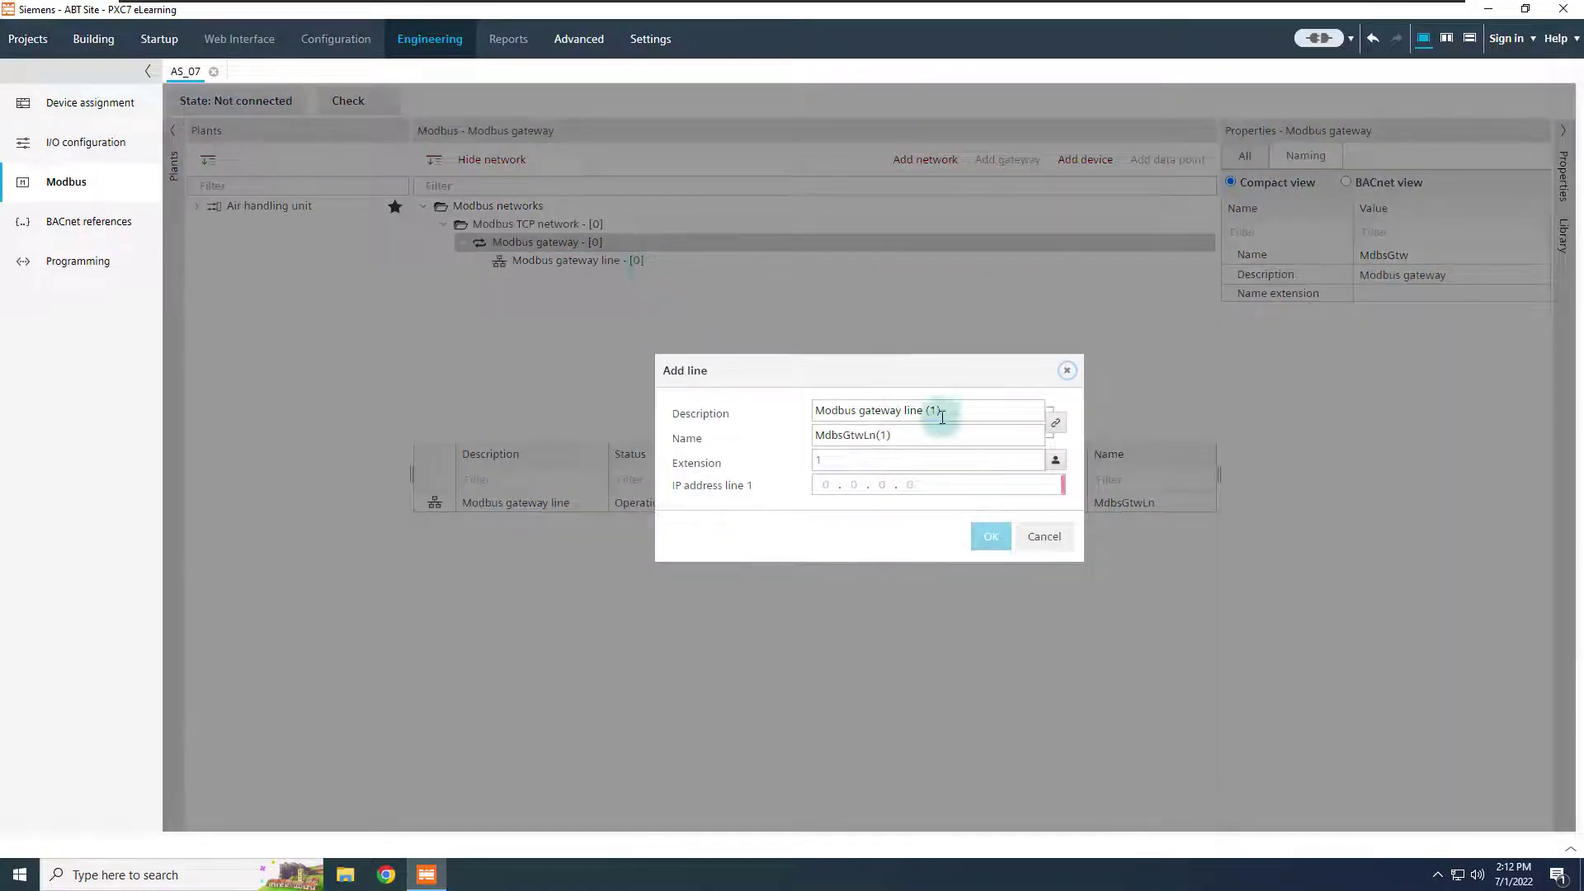
pyautogui.tripleClick(944, 410)
pyautogui.click(944, 410)
pyautogui.write('2')
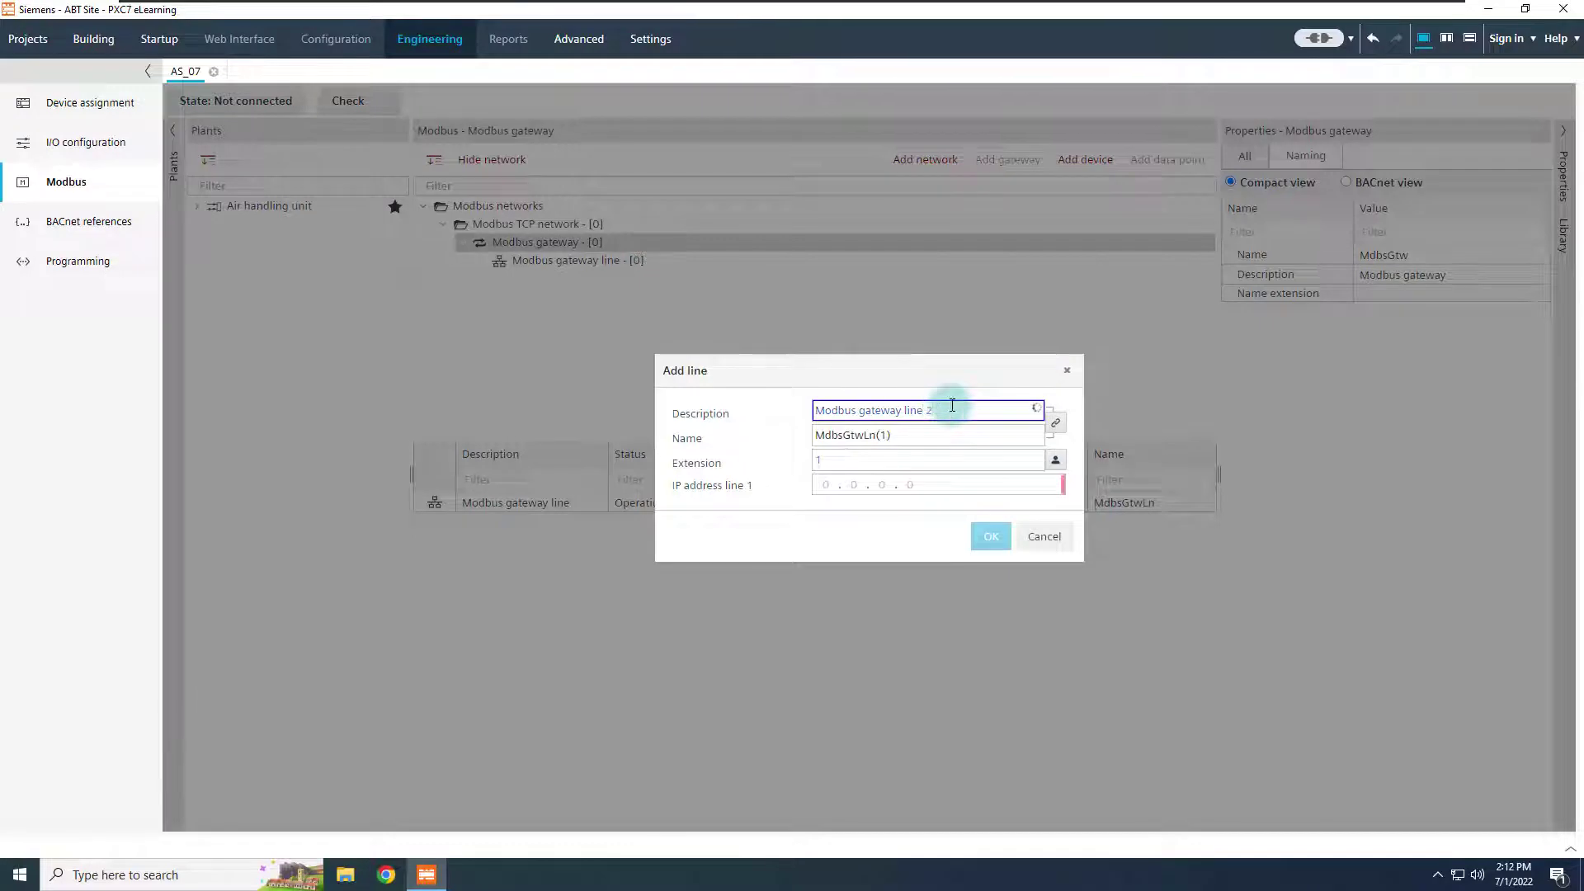
pyautogui.click(828, 484)
pyautogui.write('172 . 27 . 1 . 10')
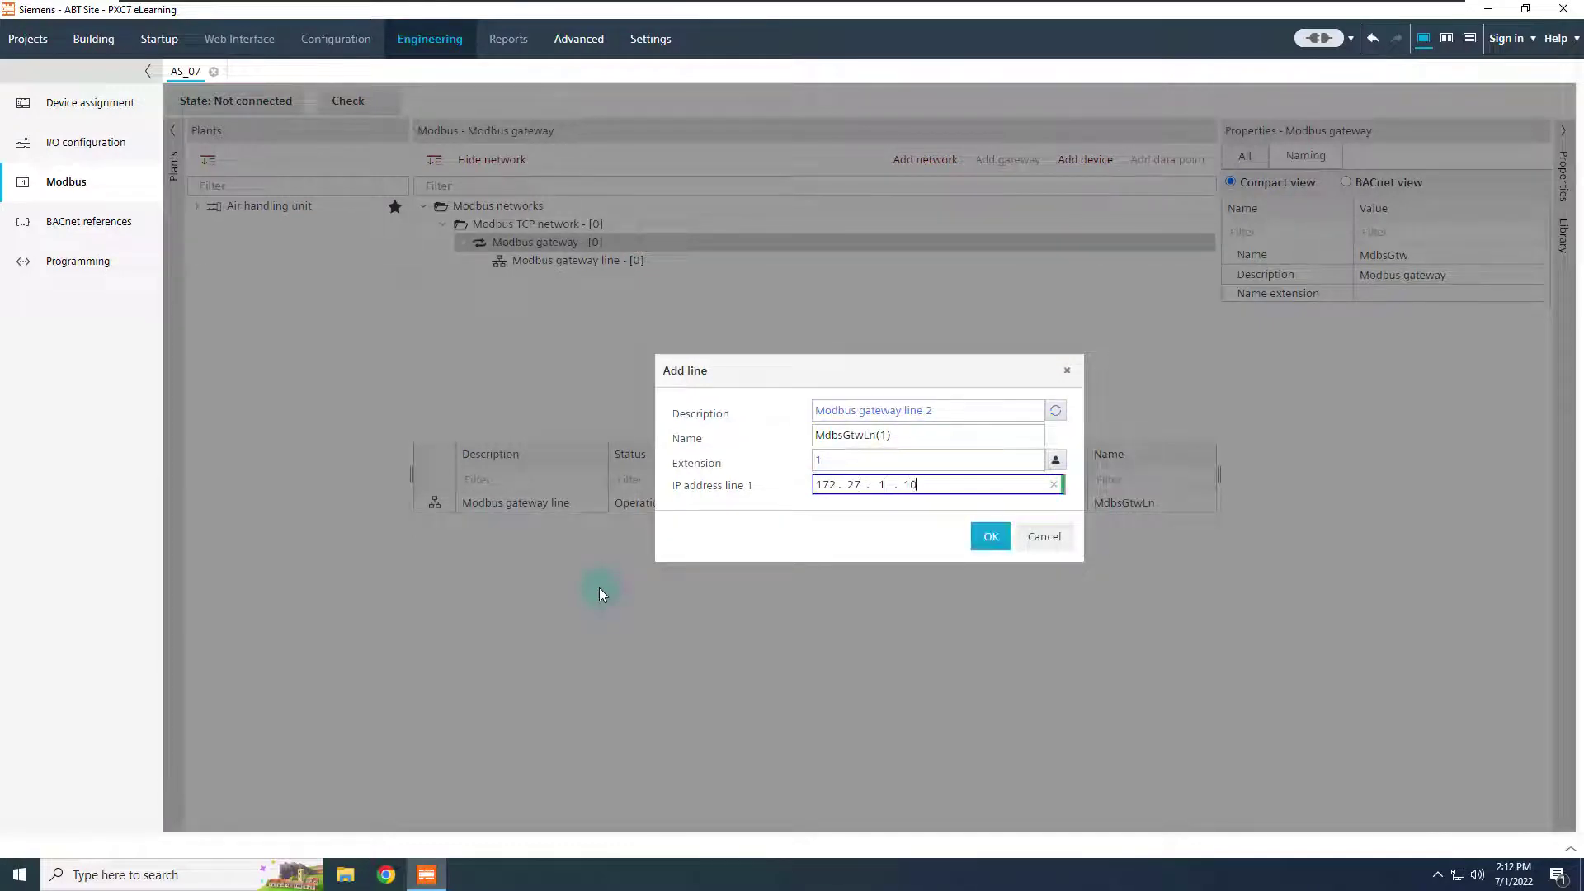
pyautogui.write('2')
pyautogui.click(990, 536)
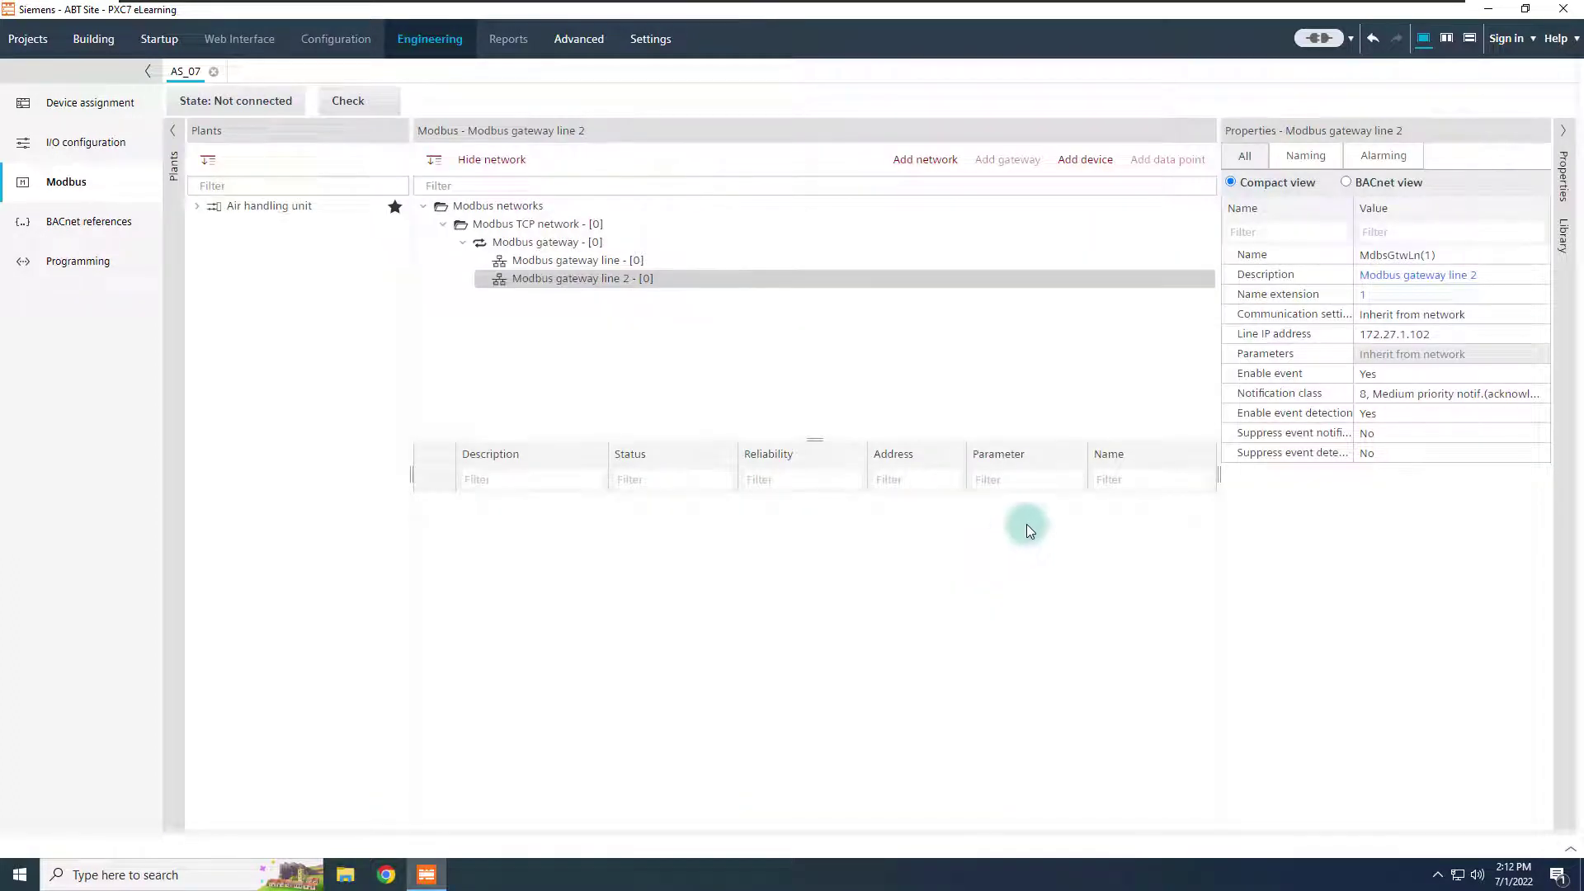
# Drag GDB111.1E_MO damper actuators from the Modbus field devices library onto the gateway lines.
pyautogui.click(1559, 233)
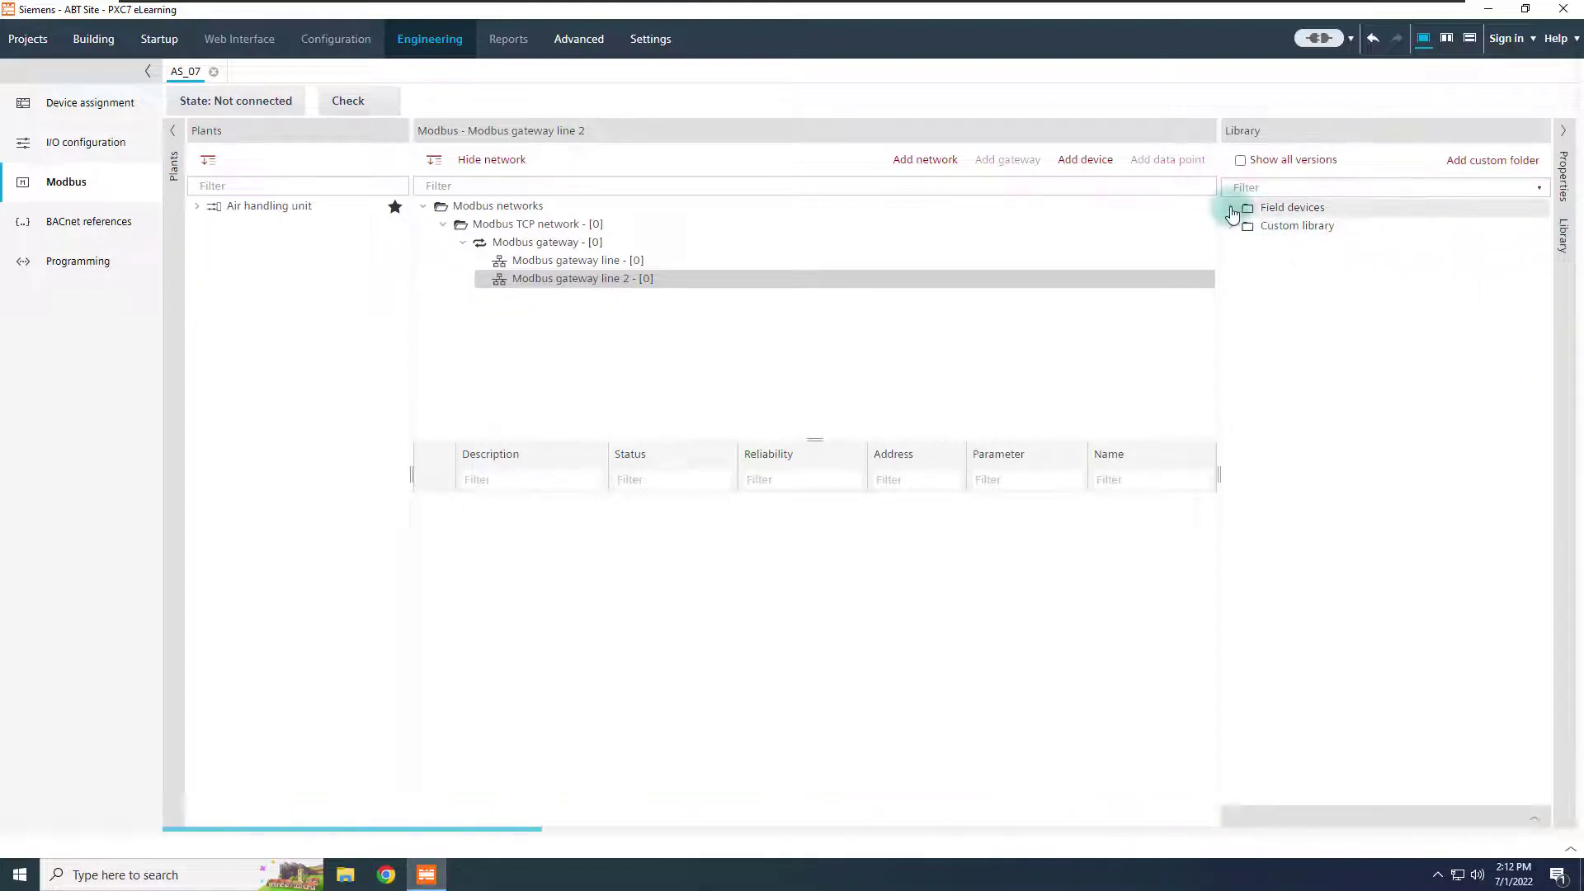
pyautogui.click(1232, 207)
pyautogui.click(1252, 227)
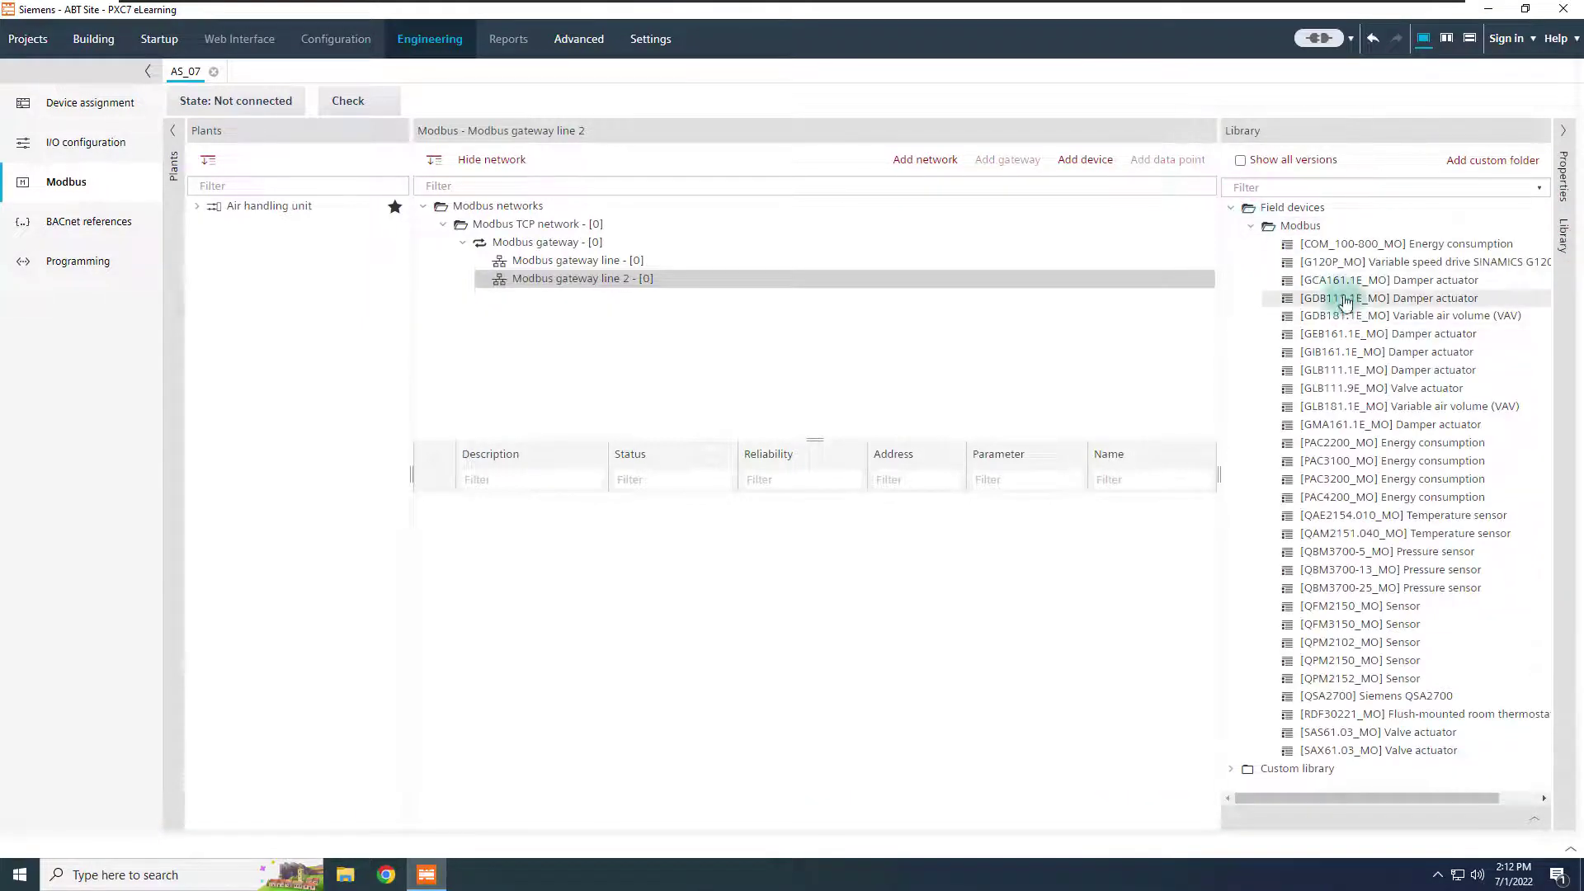
pyautogui.moveTo(1344, 297); pyautogui.dragTo(600, 264)
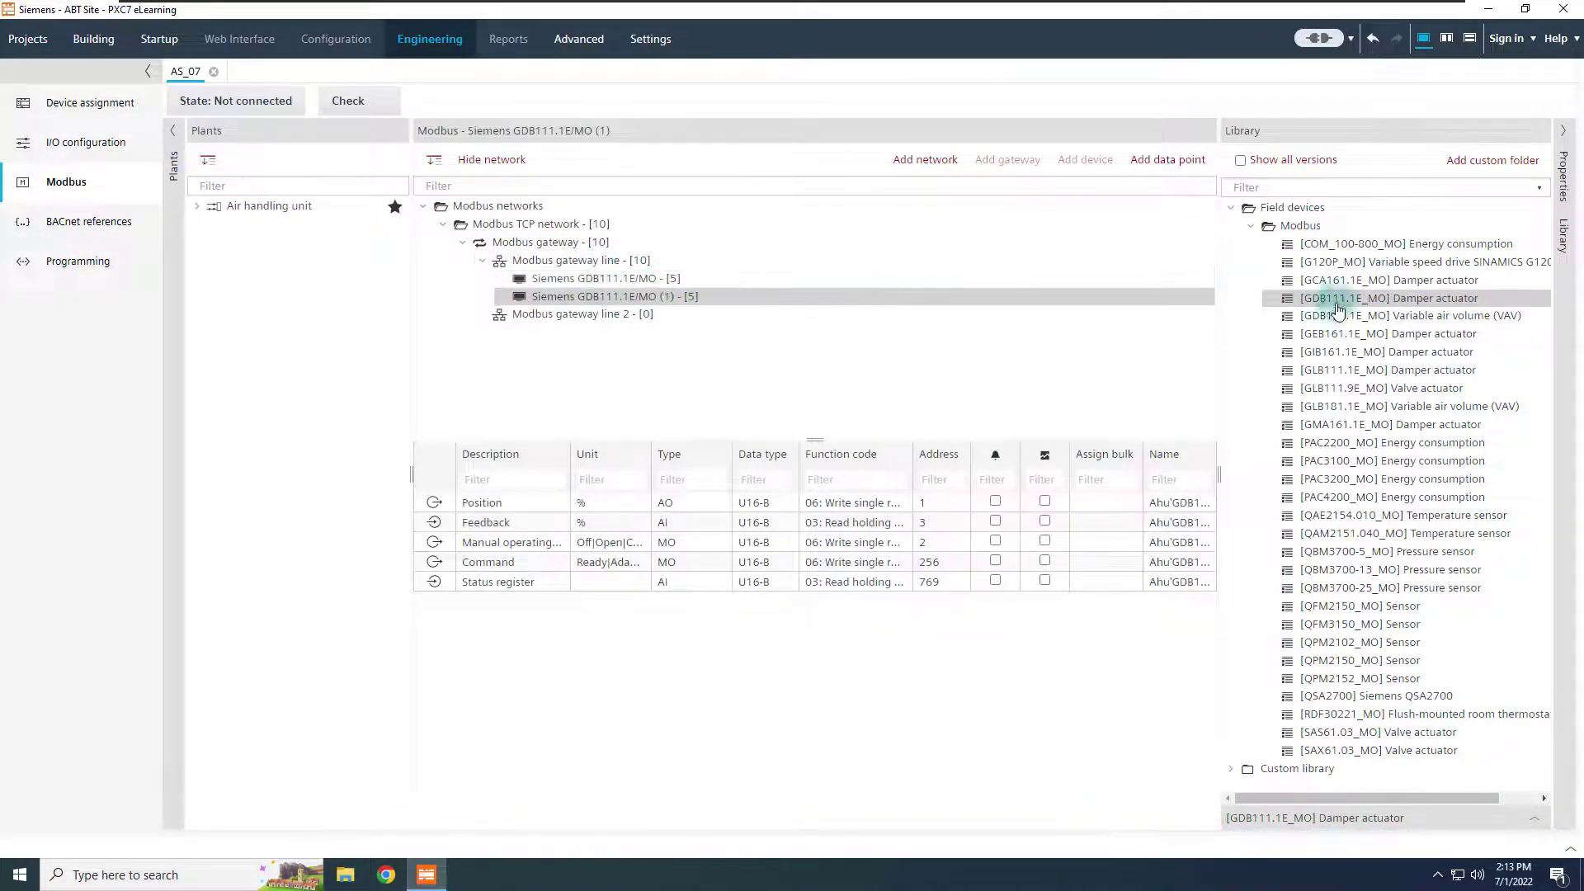
pyautogui.moveTo(1039, 329); pyautogui.dragTo(1035, 332)
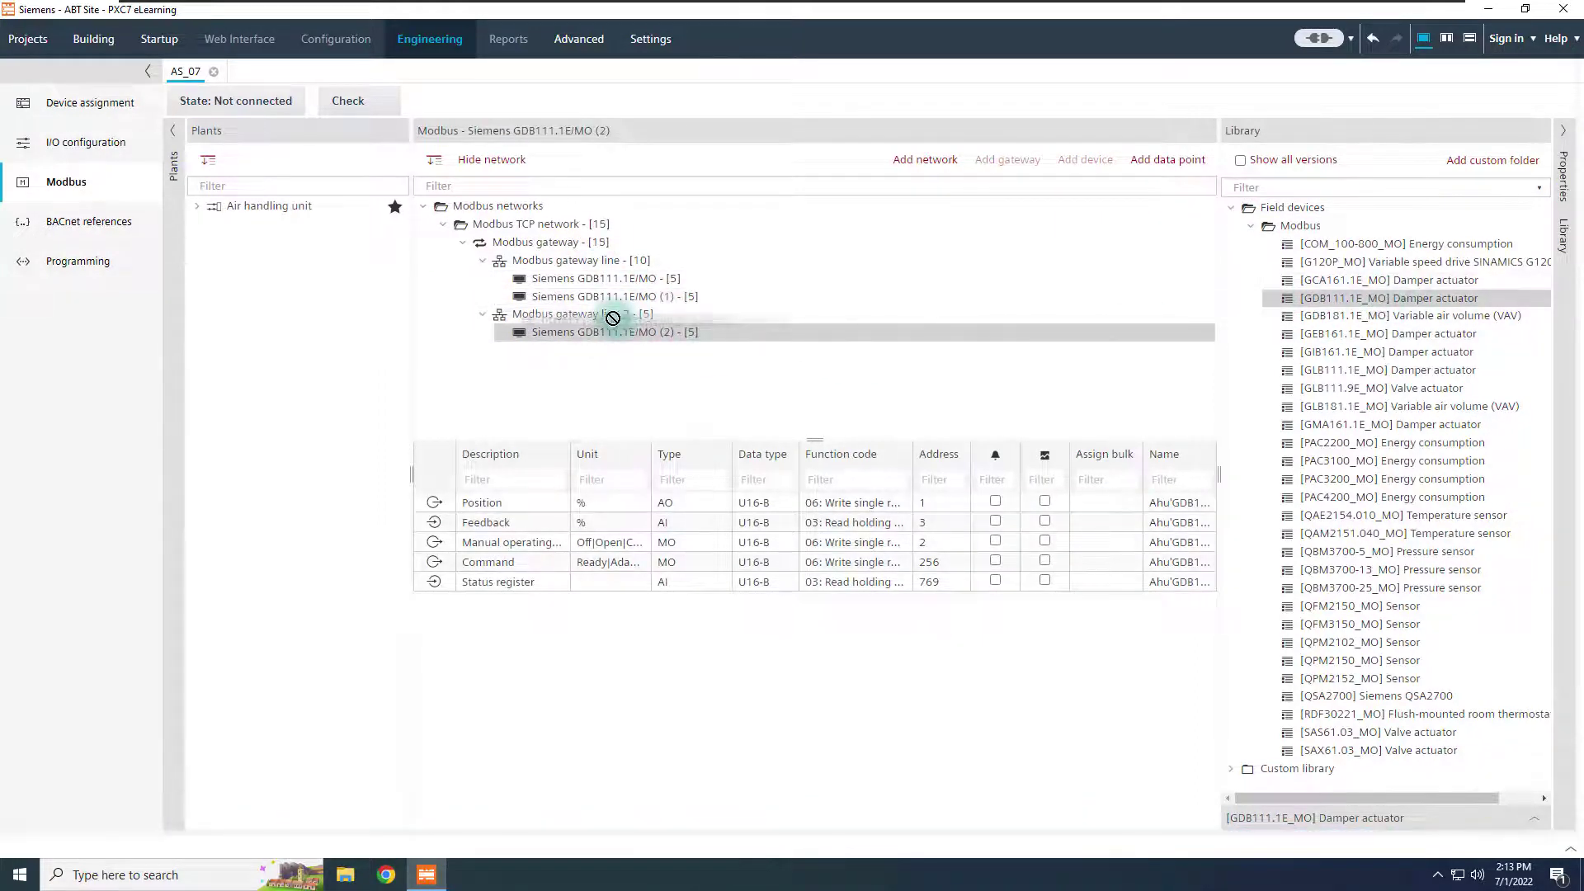
# Change the actuators' Address cells, setting the second to 2 and the last to 4.
pyautogui.click(602, 261)
pyautogui.click(884, 522)
pyautogui.click(880, 521)
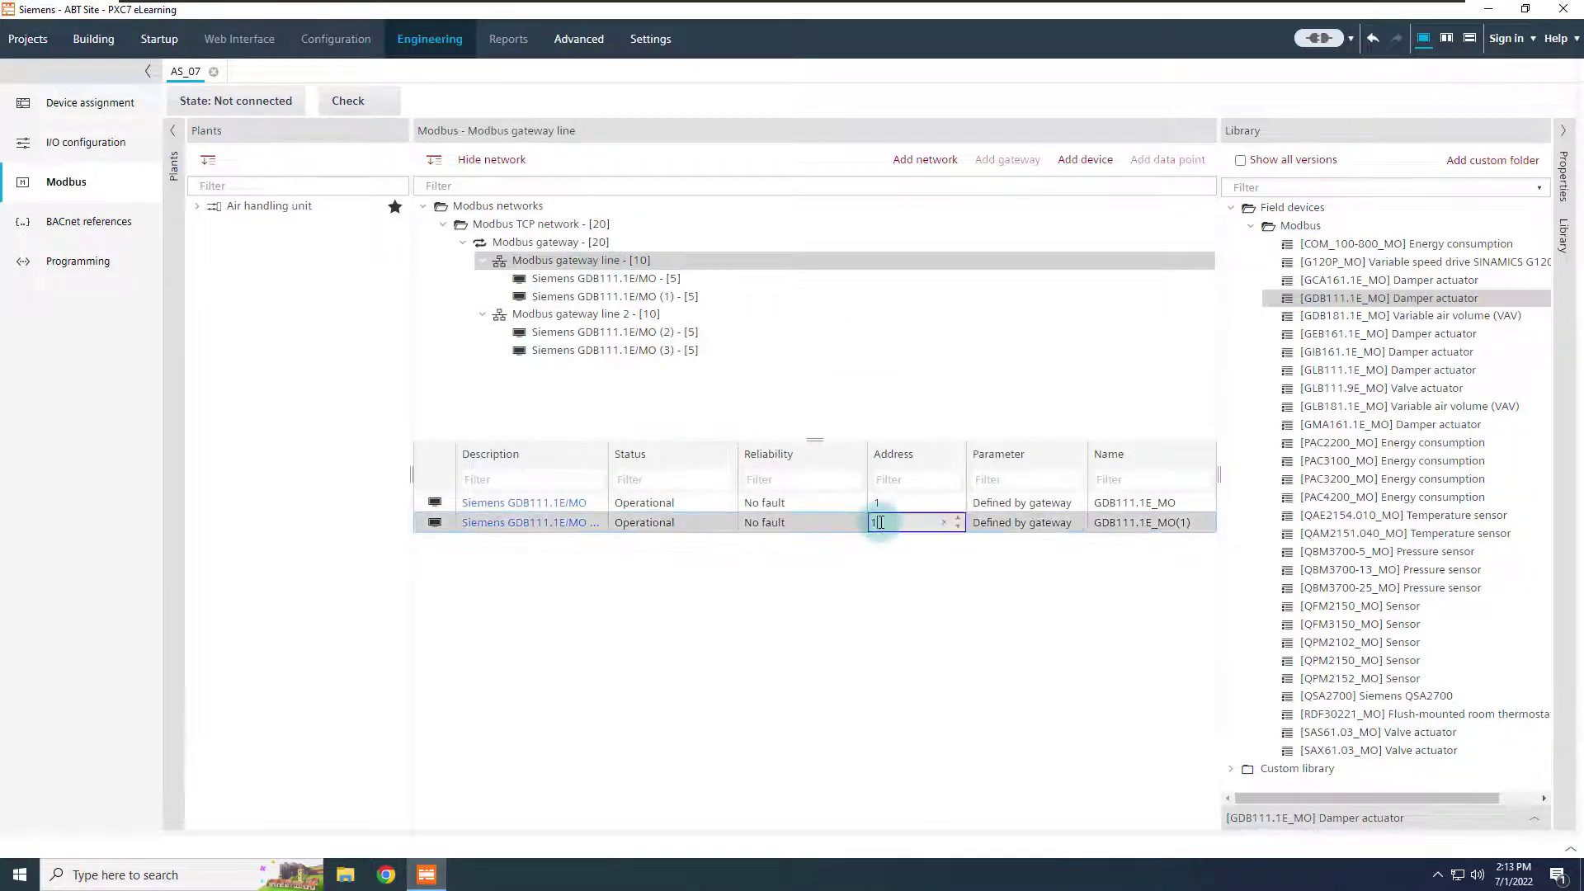
pyautogui.write('2')
pyautogui.press('Return')
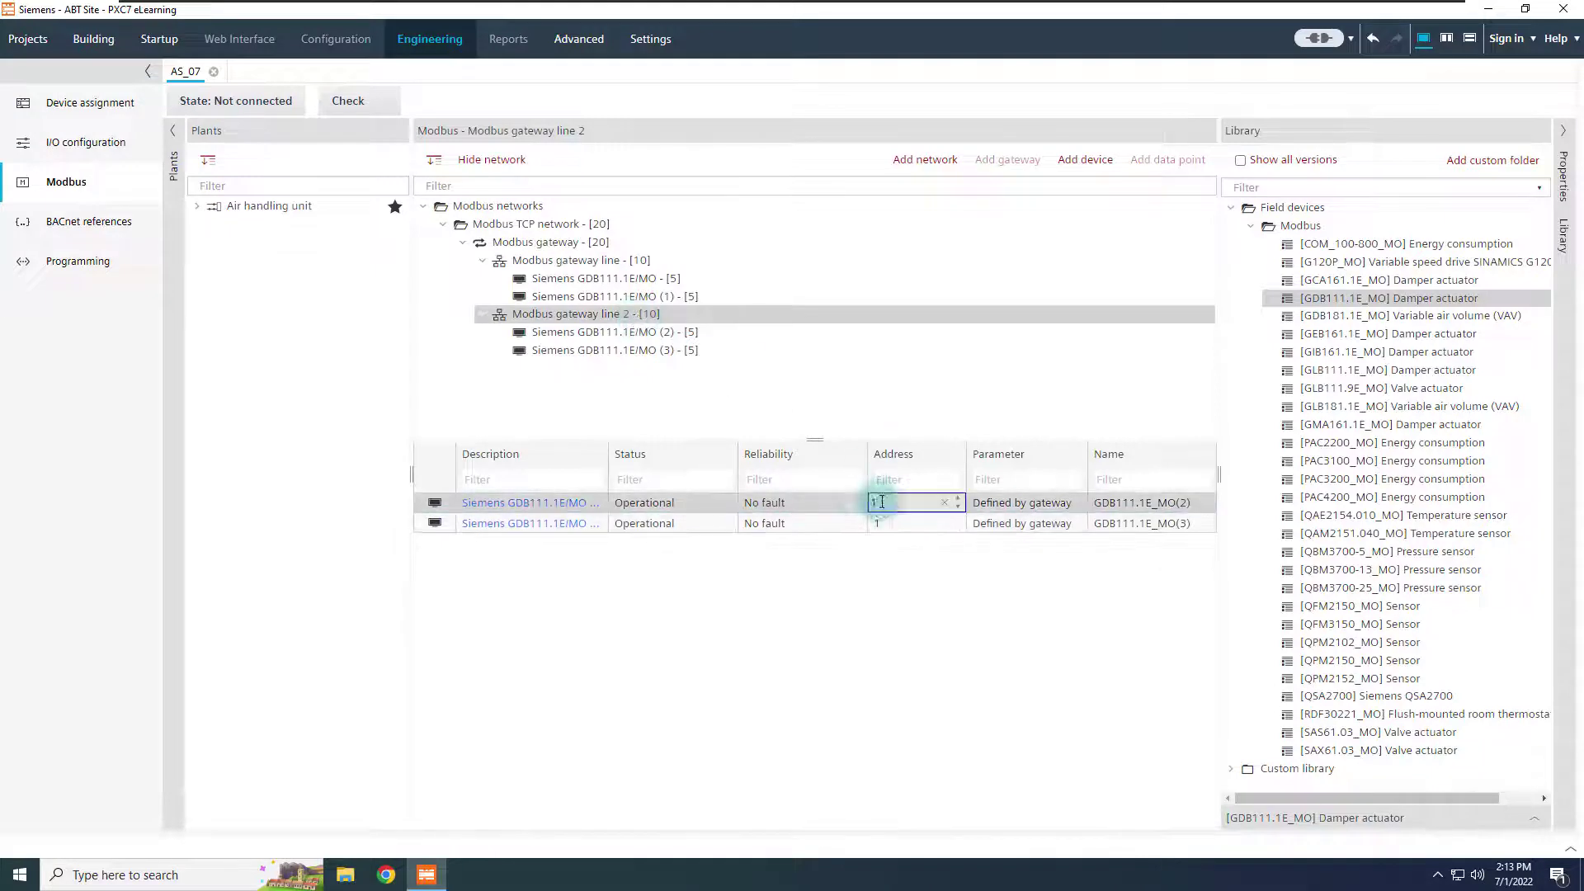
pyautogui.click(863, 525)
pyautogui.write('4')
pyautogui.press('Return')
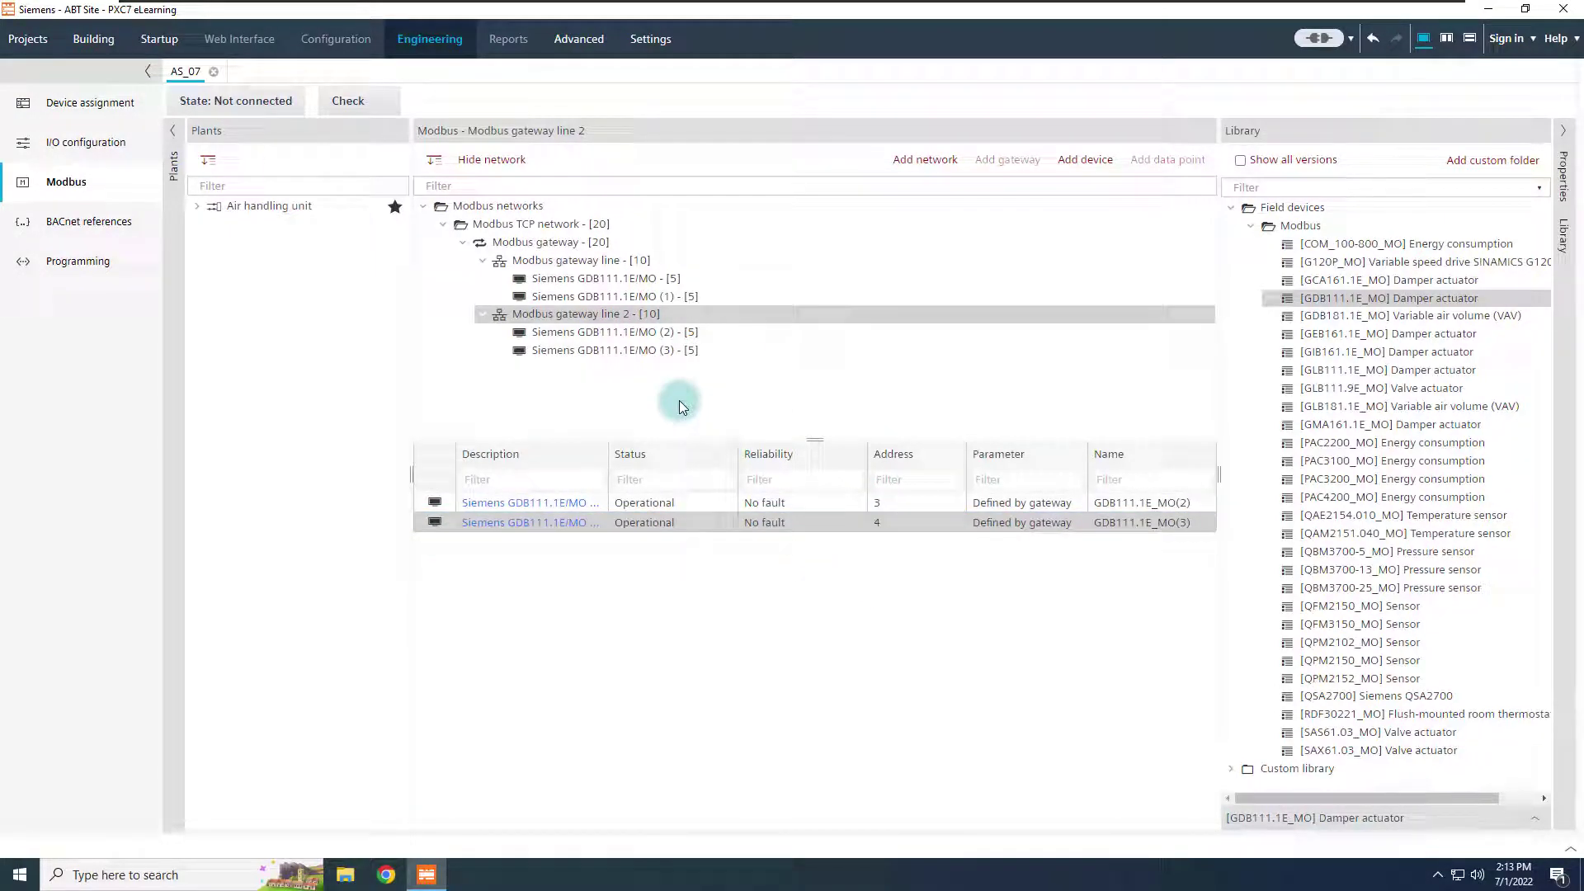
# Add a Modbus device described 'data point line' at IP 172.27.1.100 under the gateway.
pyautogui.click(567, 246)
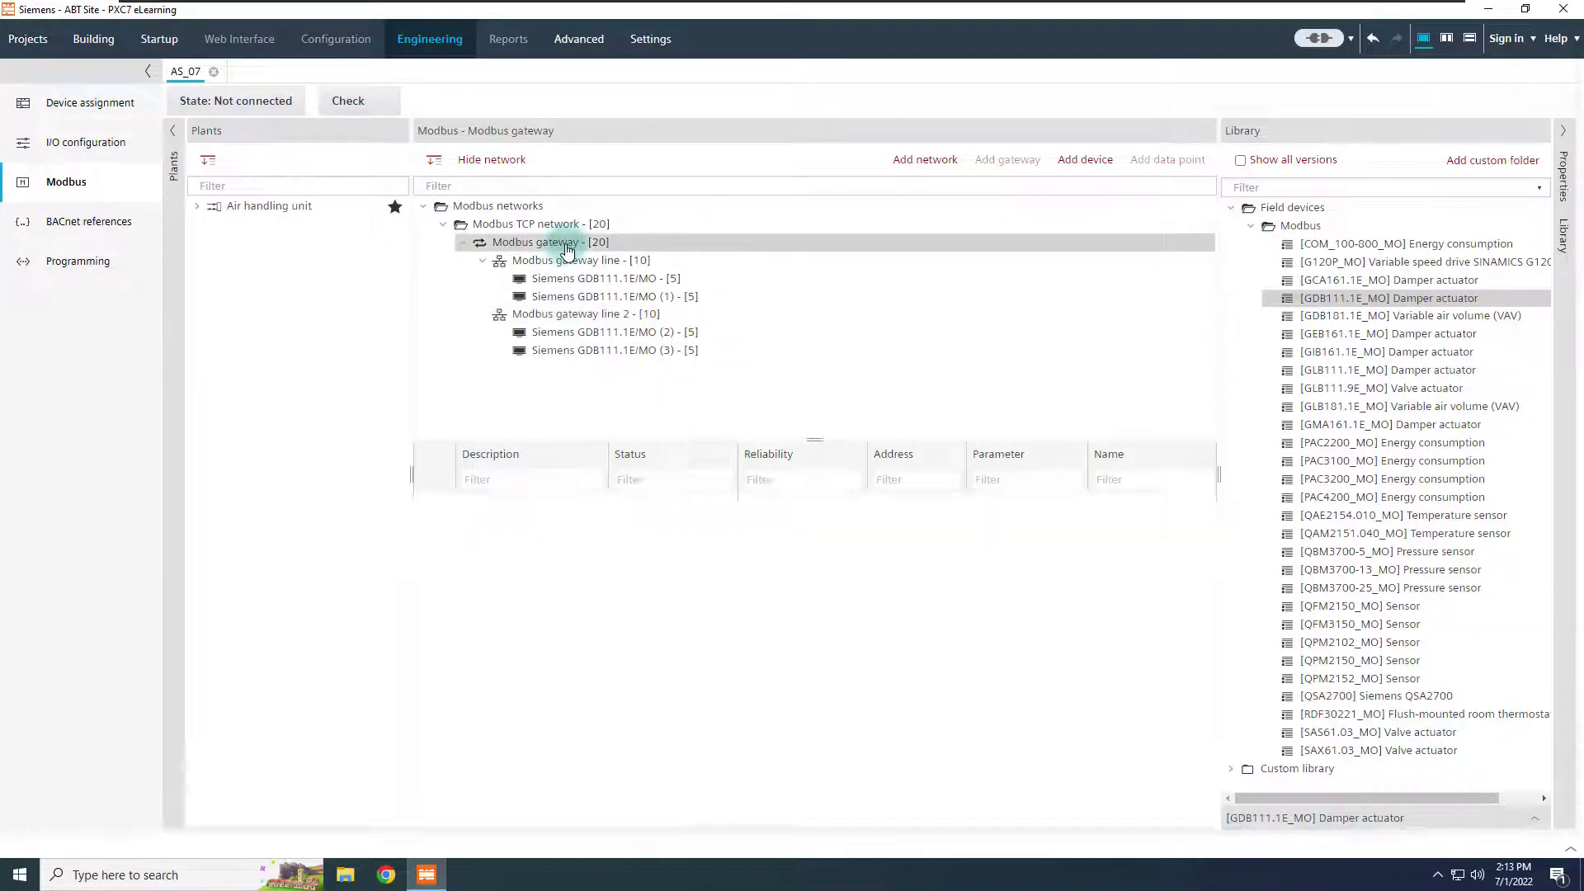
pyautogui.click(1078, 176)
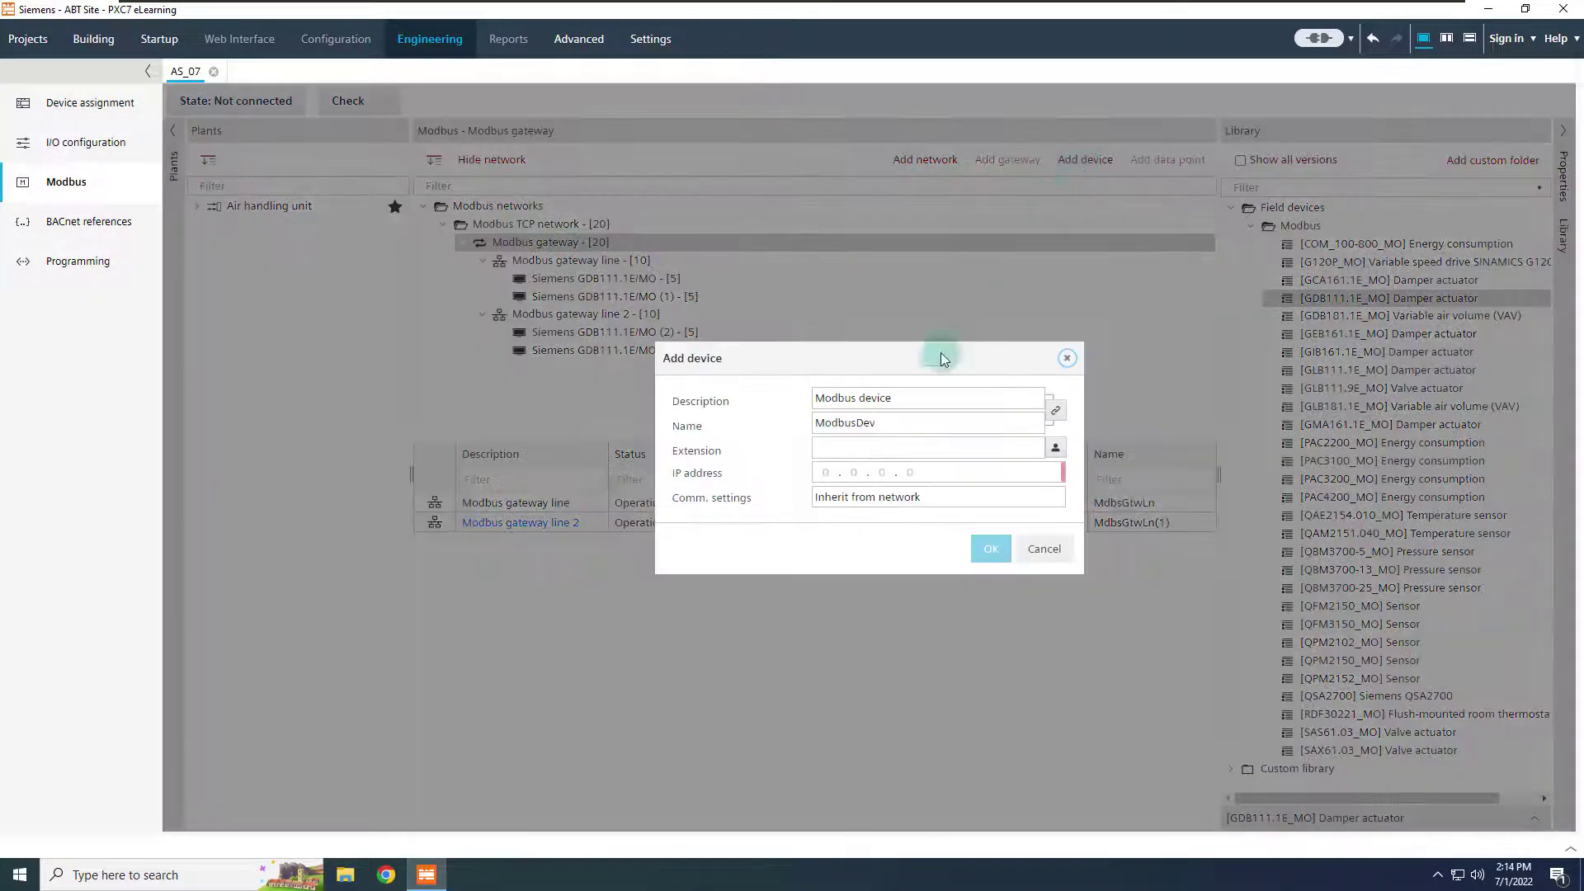
pyautogui.click(935, 397)
pyautogui.write('da')
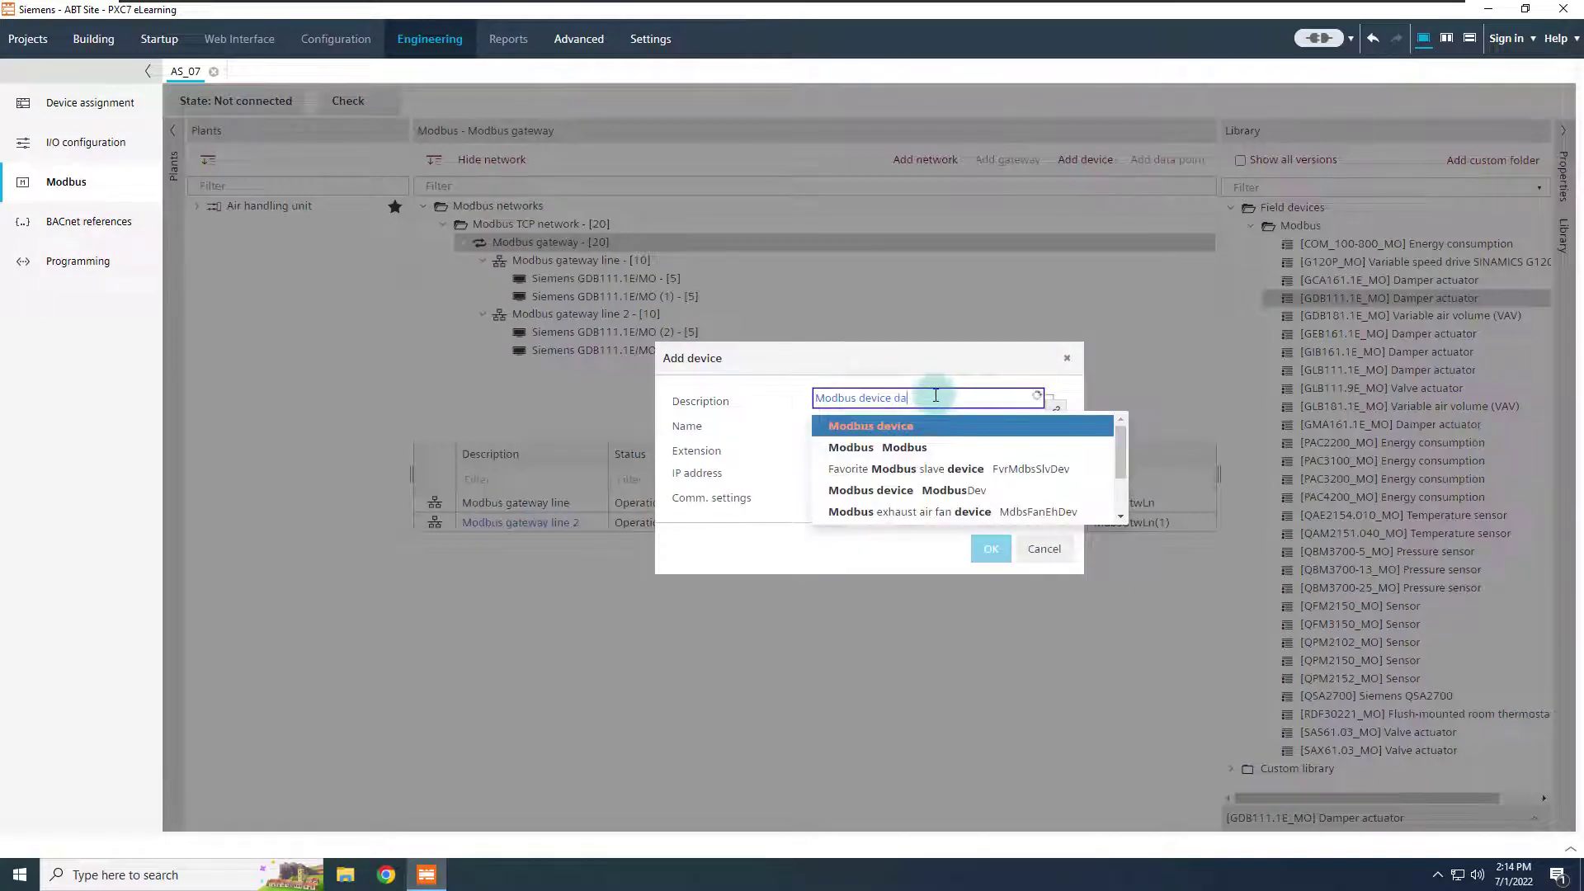
pyautogui.write('ta point line')
pyautogui.click(930, 540)
pyautogui.click(825, 470)
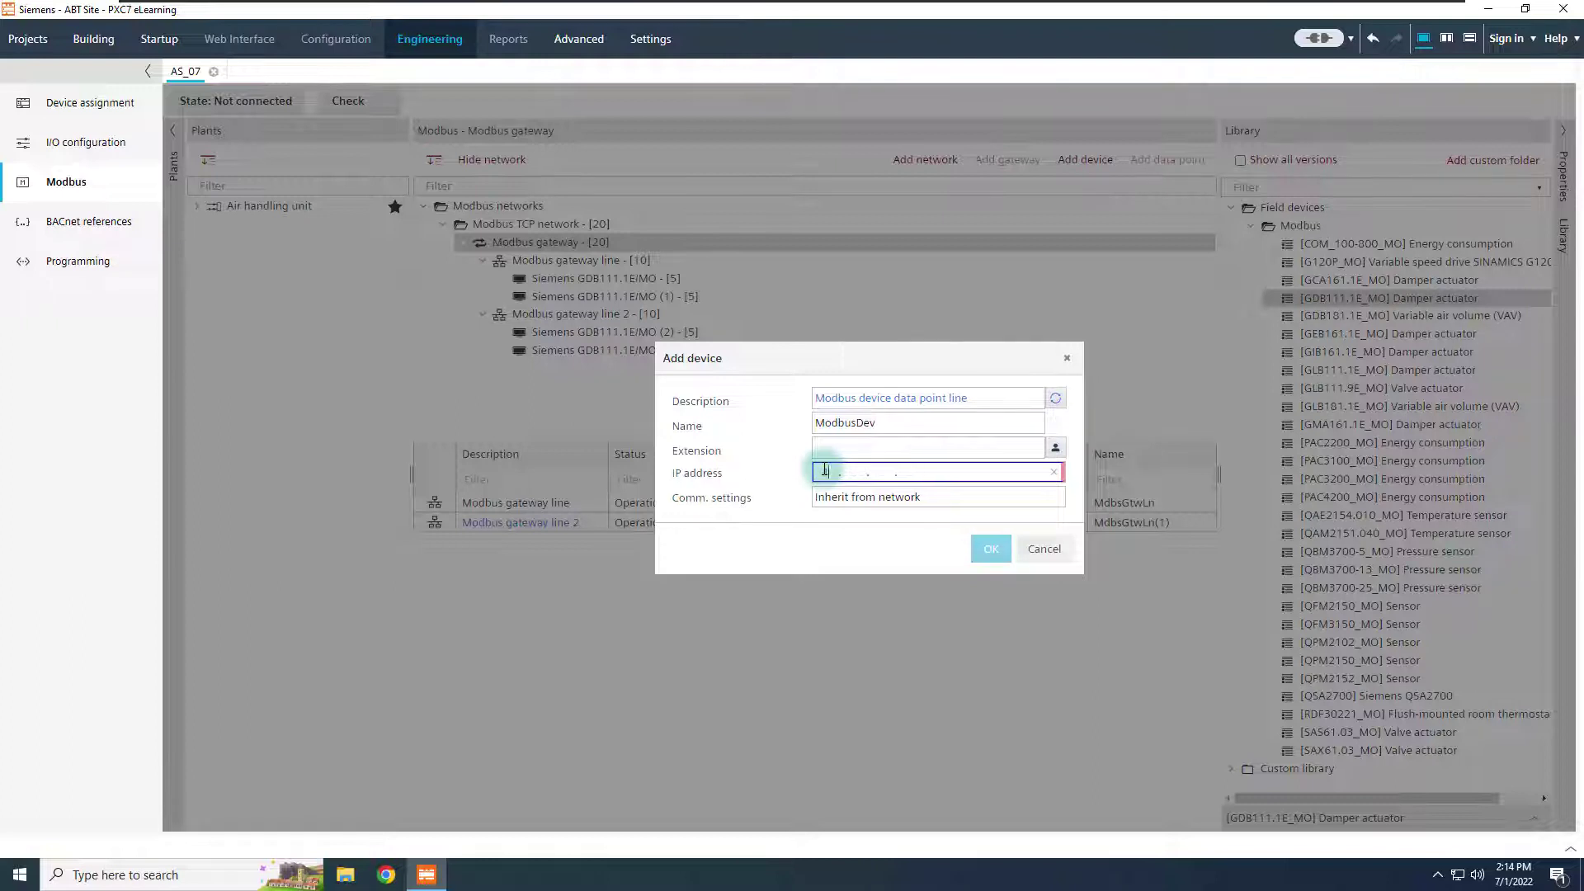
pyautogui.write('192. ')
pyautogui.write('2 . 27 . 1 .')
pyautogui.write('100')
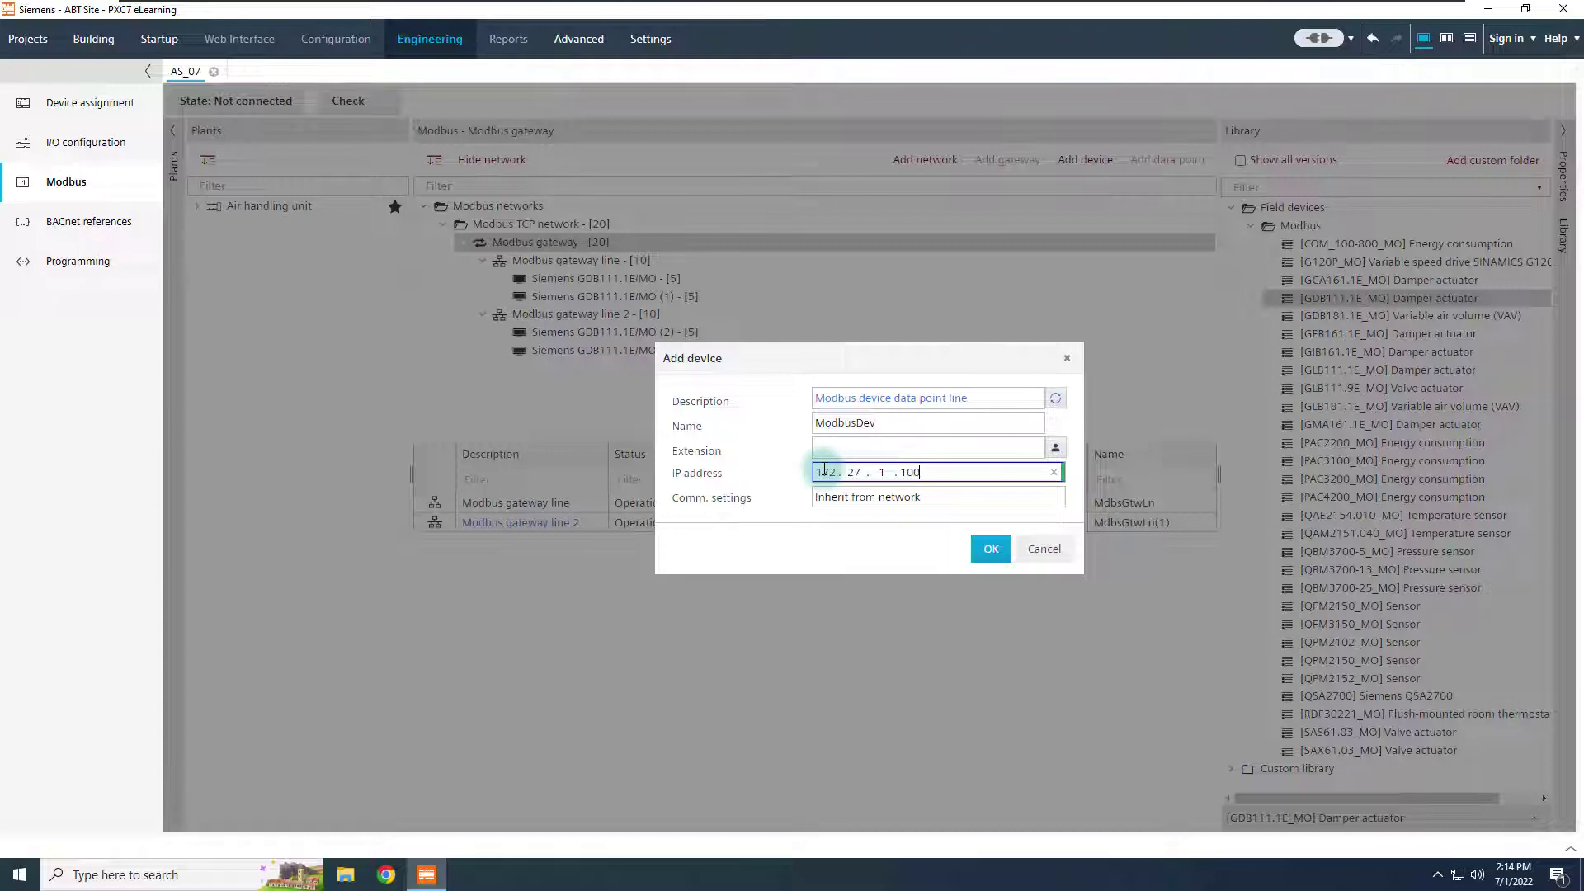
pyautogui.click(992, 549)
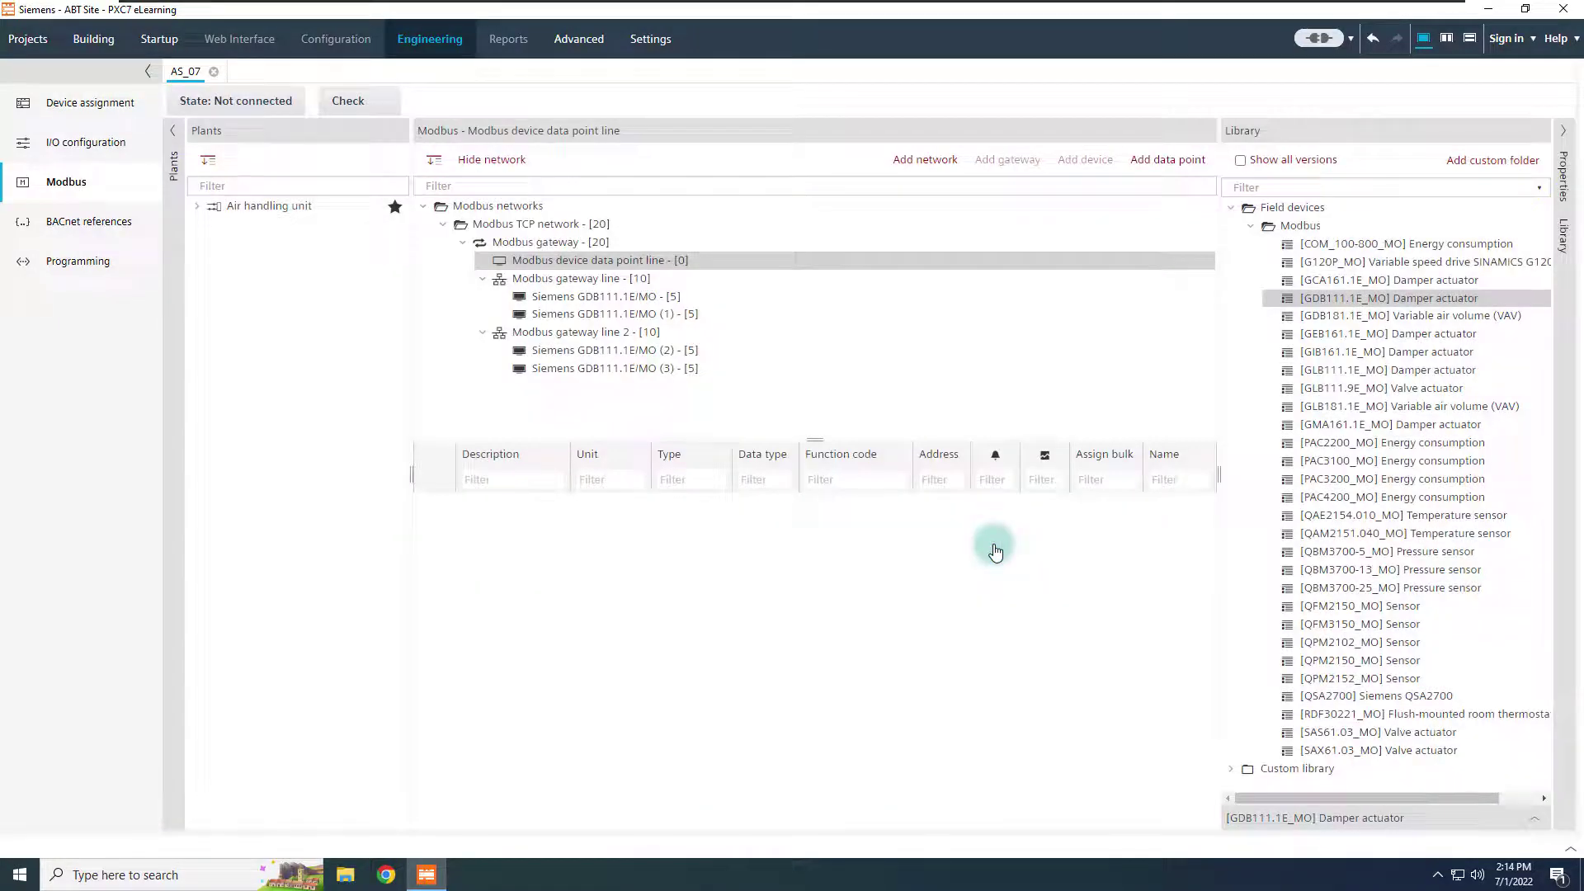
# Add an analog input and an analog output data point to the data point line device.
pyautogui.click(1167, 159)
pyautogui.click(984, 605)
pyautogui.click(1161, 162)
pyautogui.click(1023, 342)
pyautogui.click(985, 379)
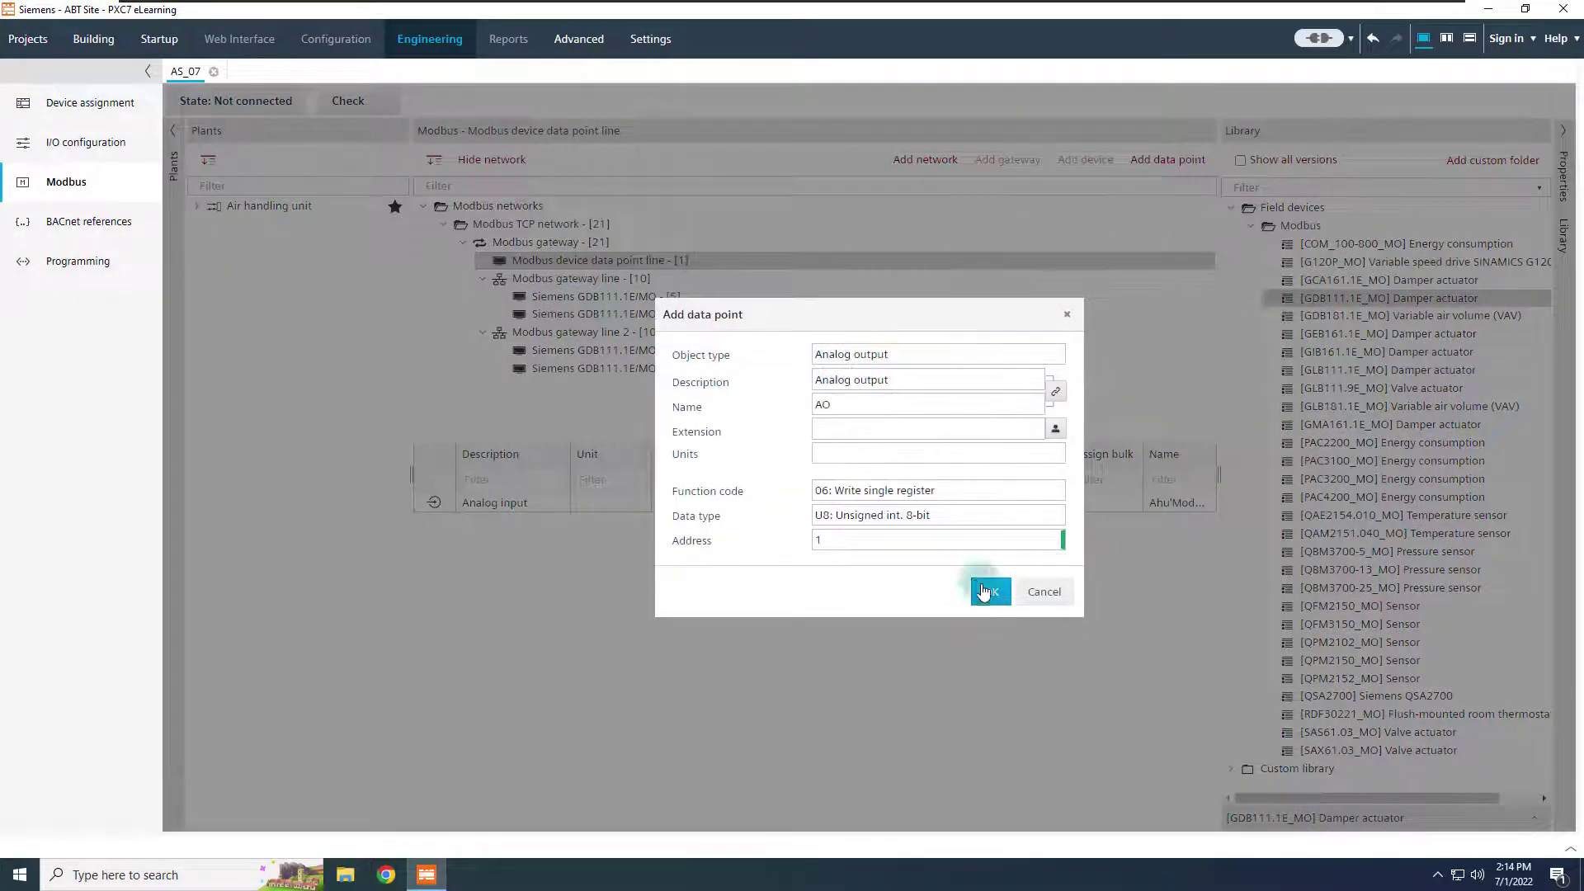
pyautogui.click(980, 599)
# Set the analog input address to 5 and the analog output address to 6.
pyautogui.click(921, 502)
pyautogui.write('5')
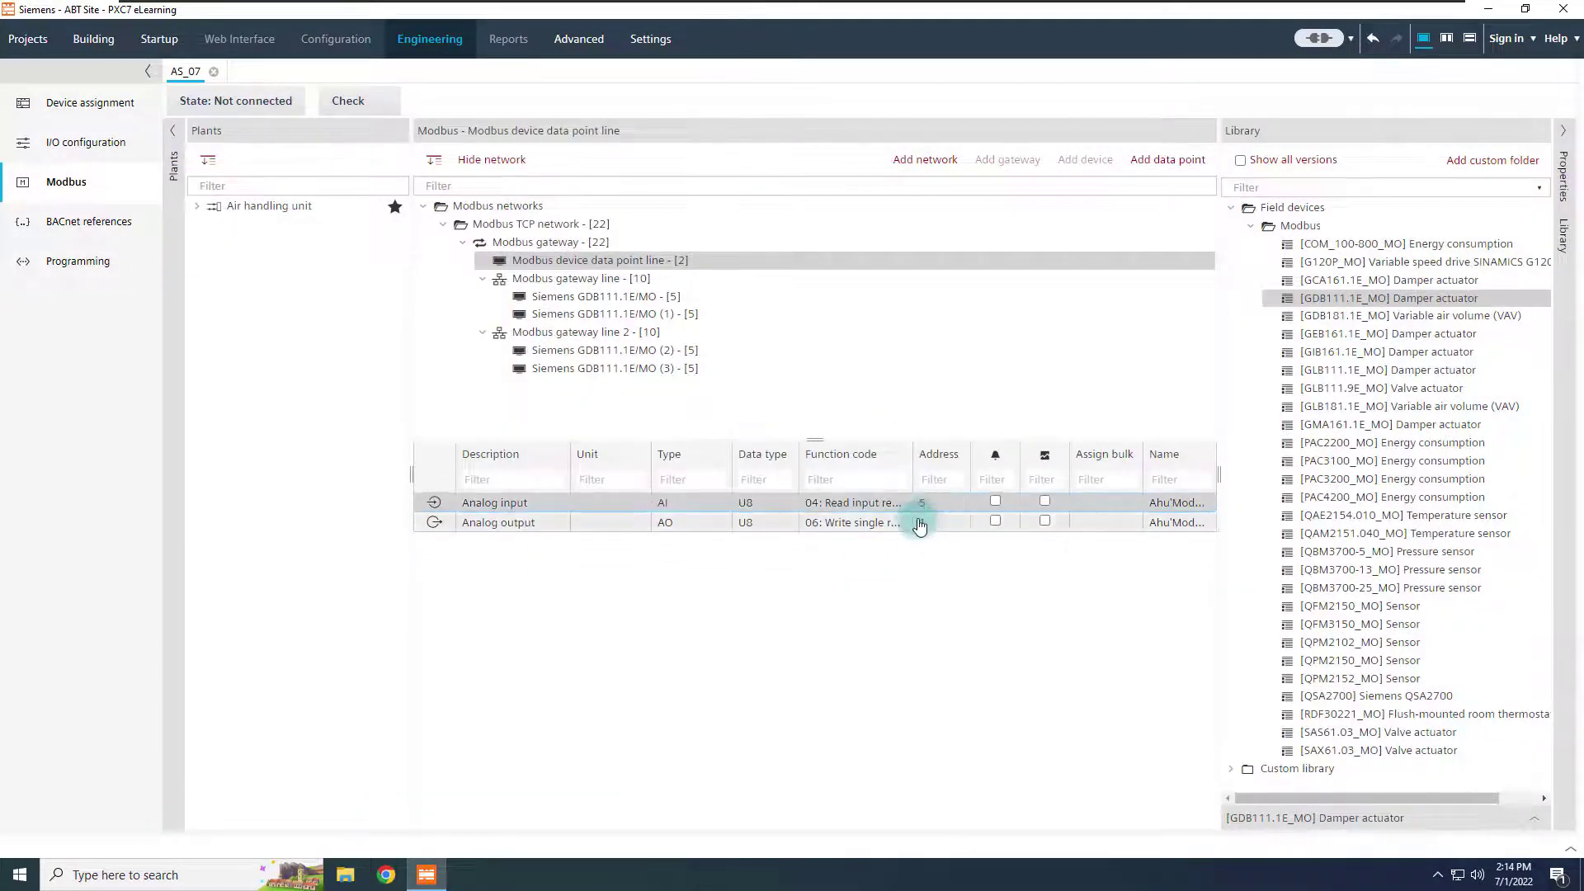
pyautogui.click(915, 522)
pyautogui.write('6')
pyautogui.press('Return')
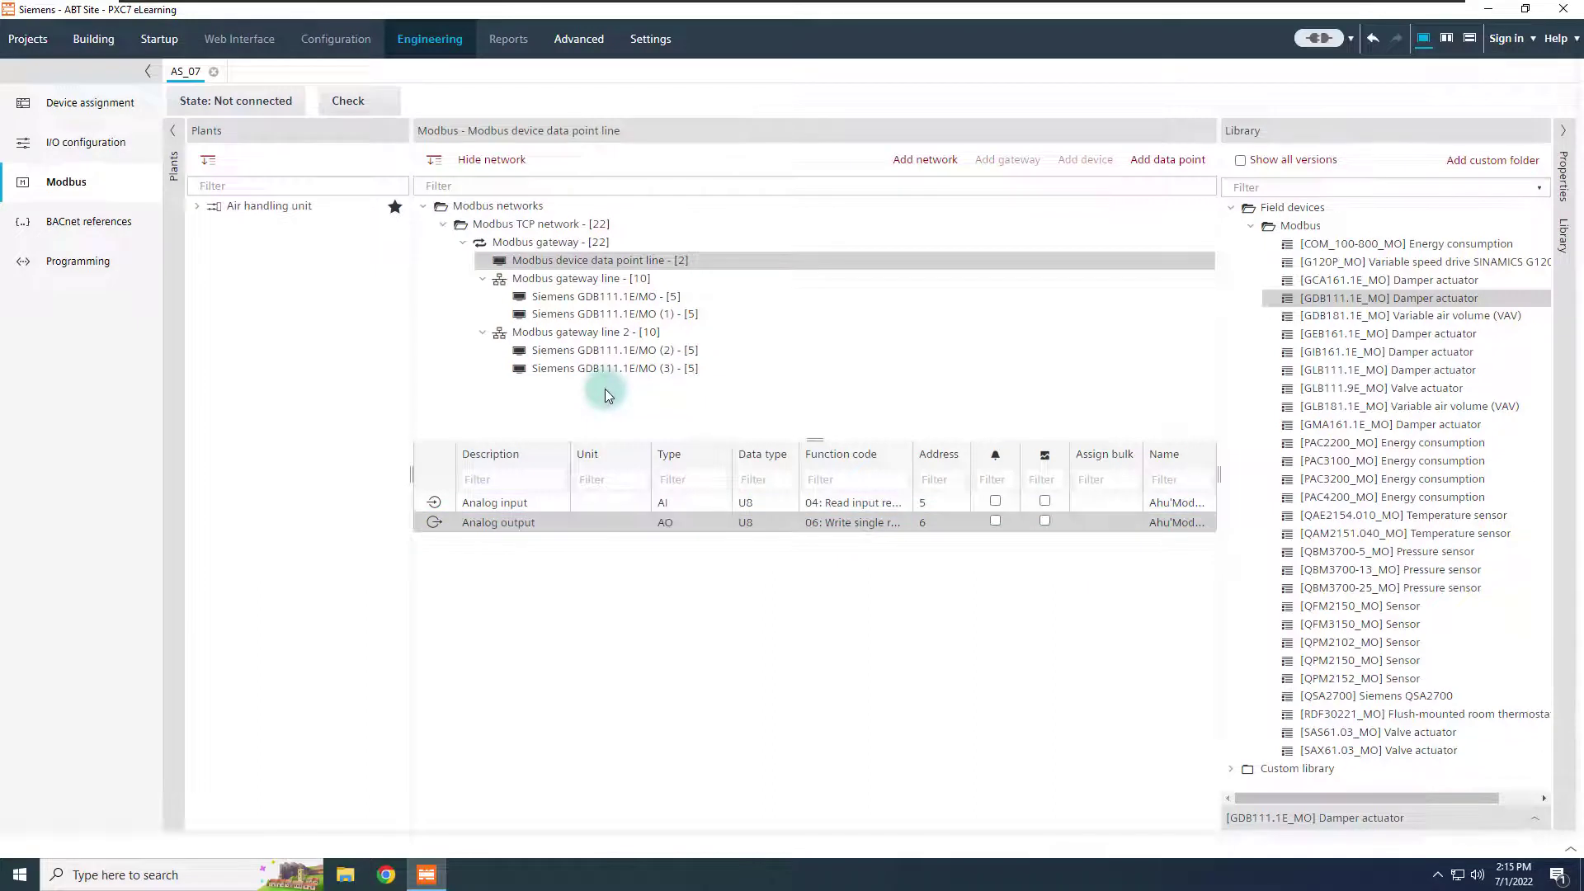
pyautogui.click(570, 245)
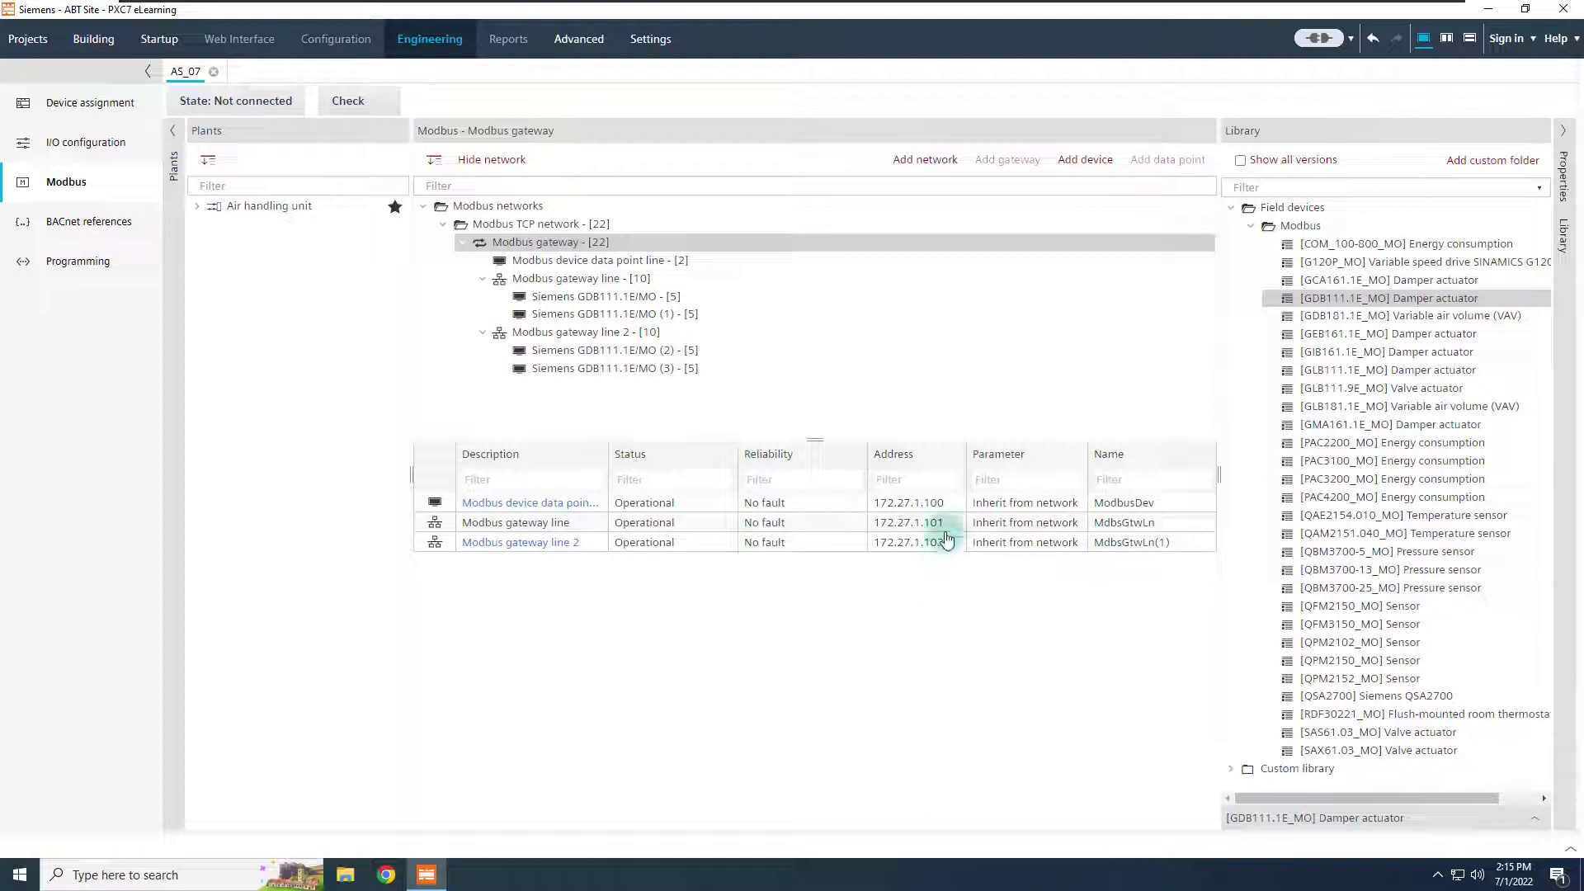
pyautogui.click(938, 505)
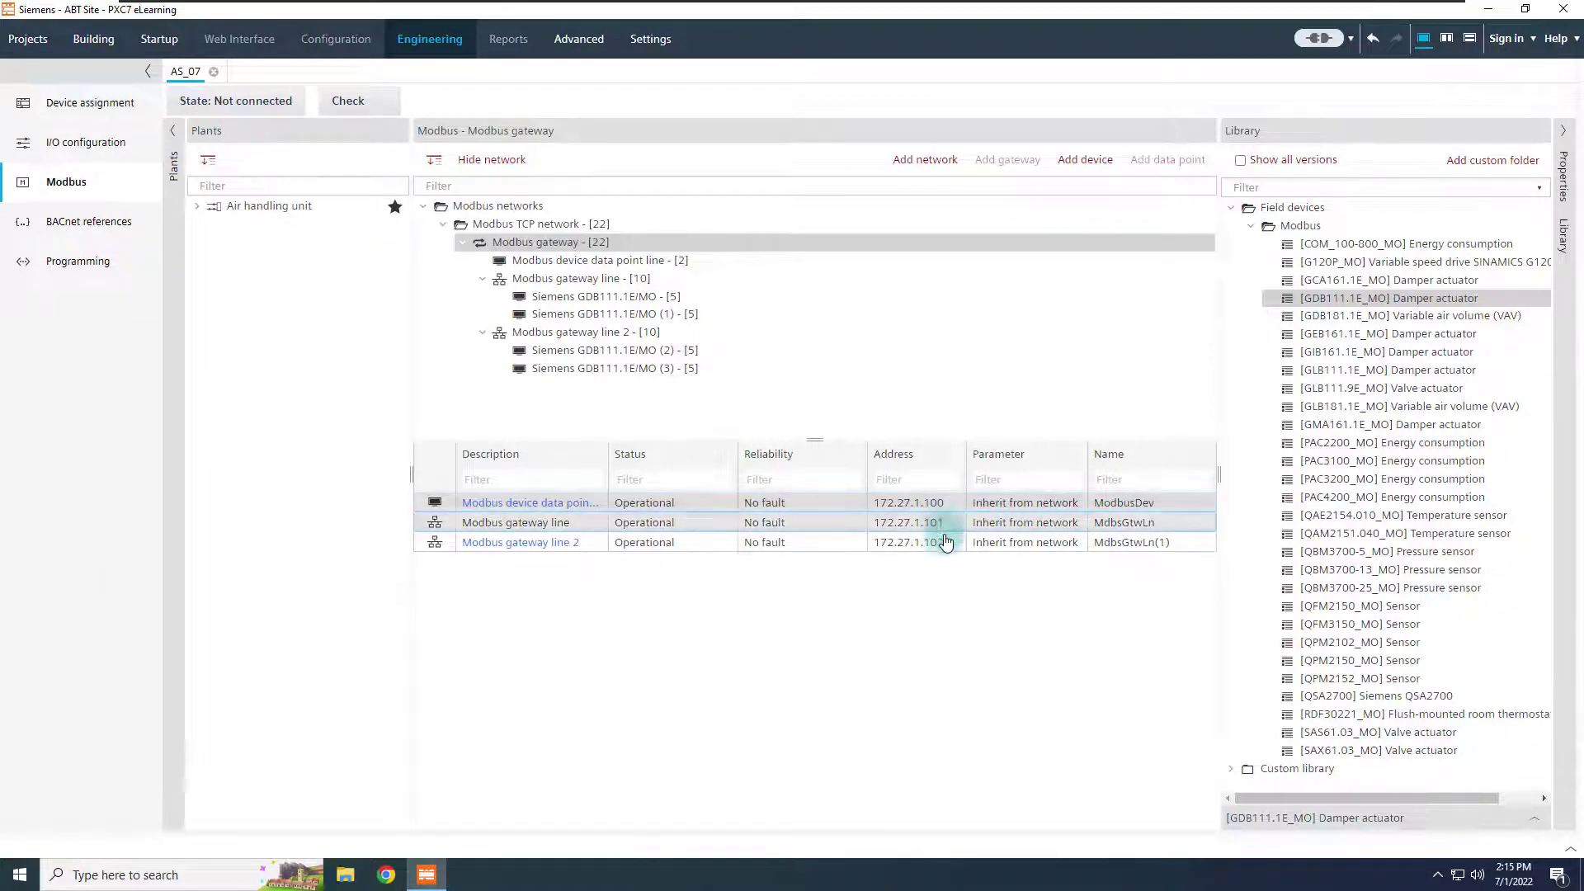
# Point out Modbus gateway line 2's IP address.
pyautogui.click(944, 542)
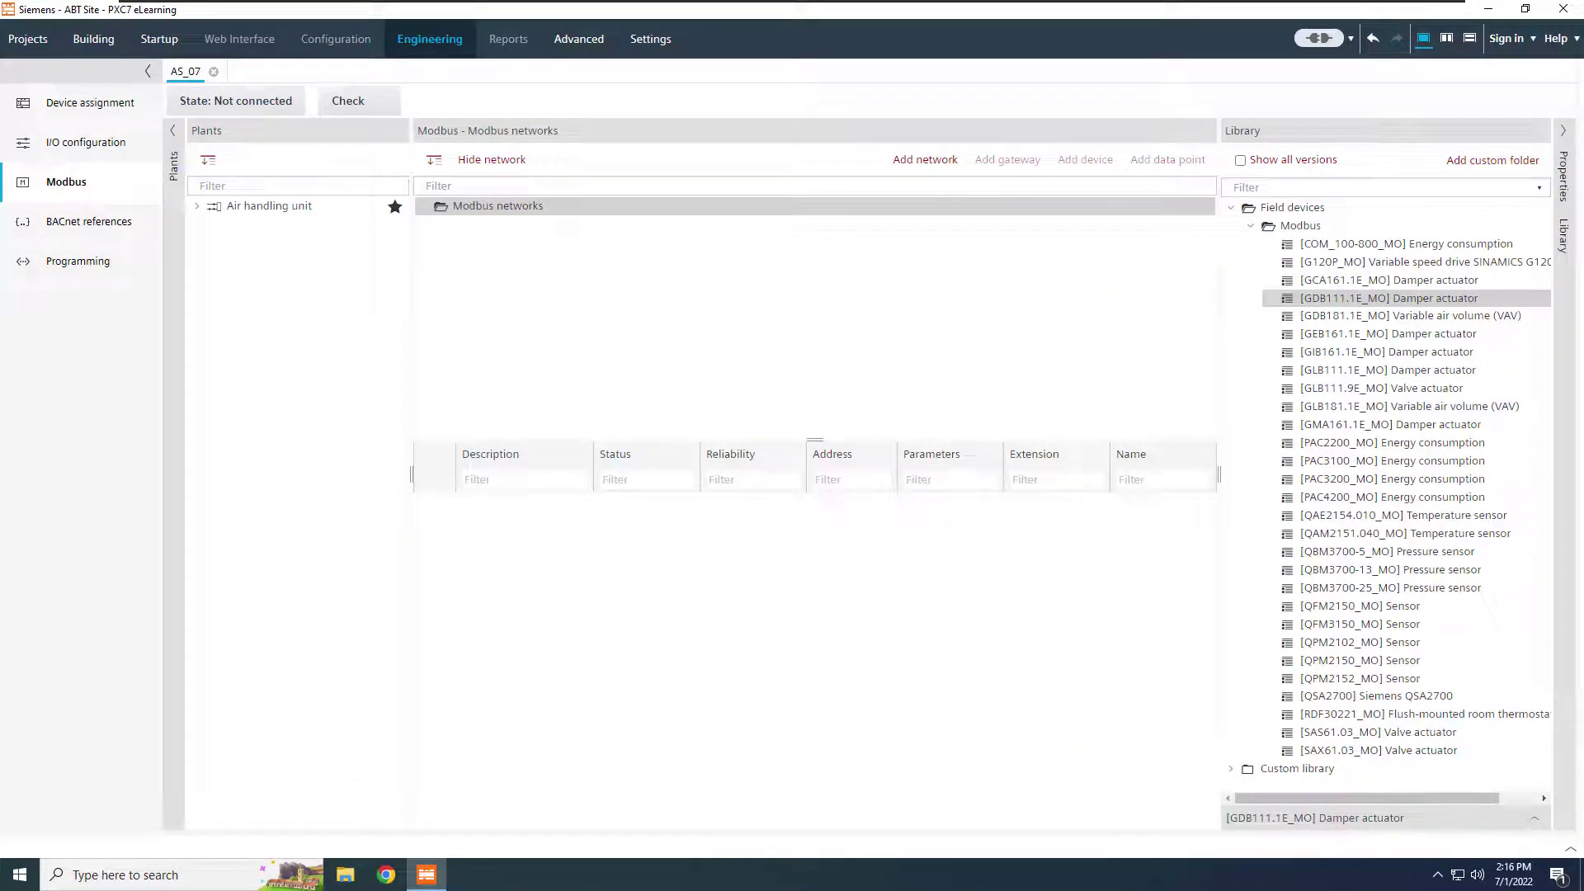
# Create a TCP network described 'data point line' on port 502.
pyautogui.click(925, 159)
pyautogui.click(1032, 363)
pyautogui.click(1031, 398)
pyautogui.click(961, 423)
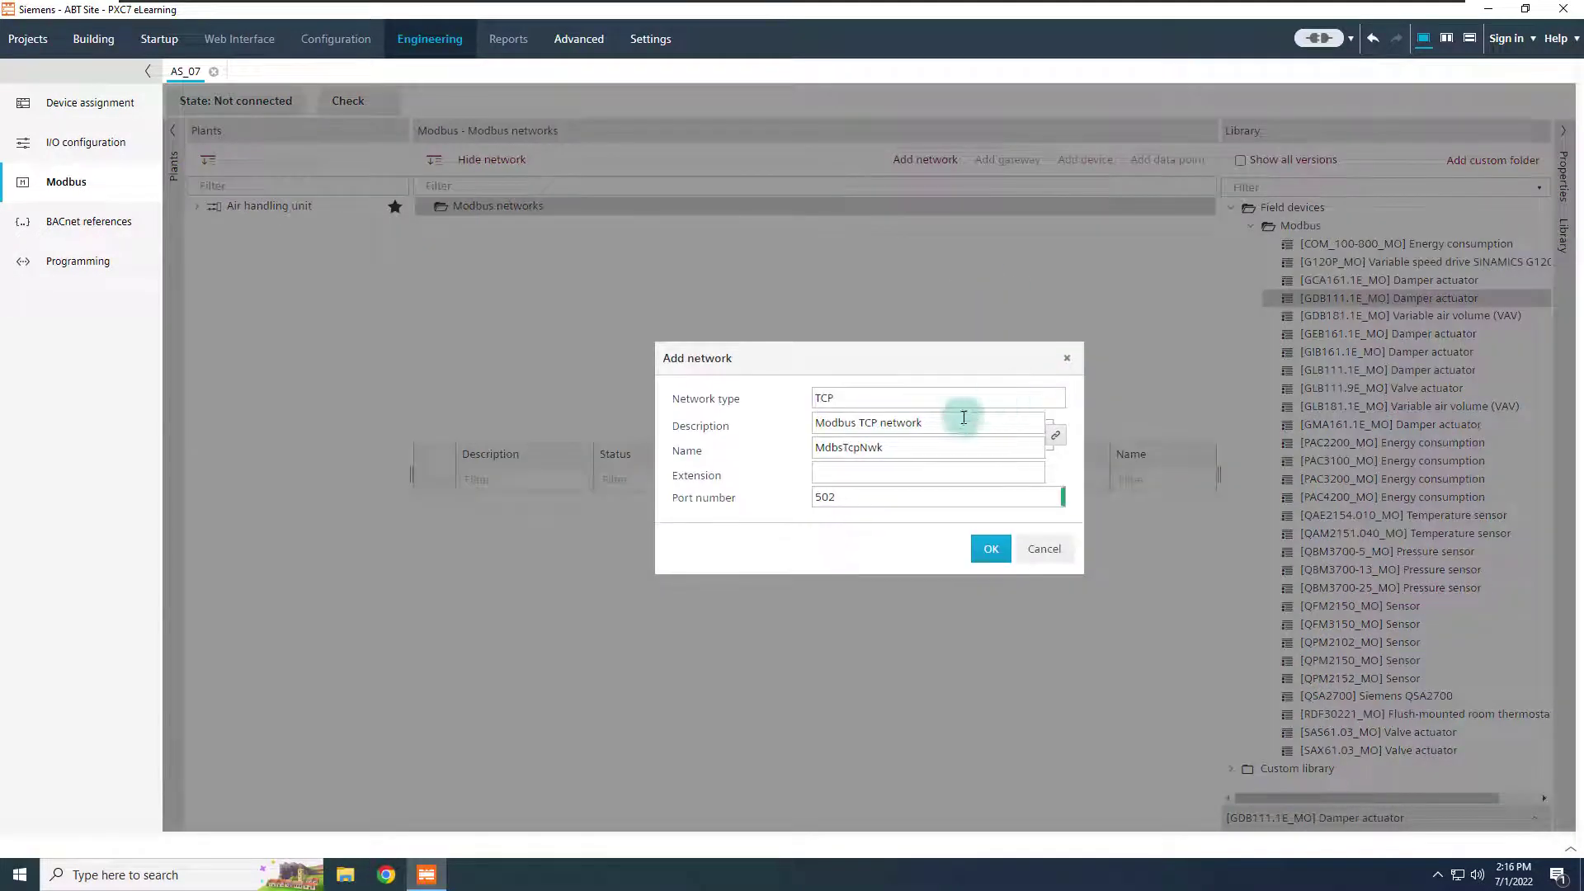
pyautogui.write('data point line')
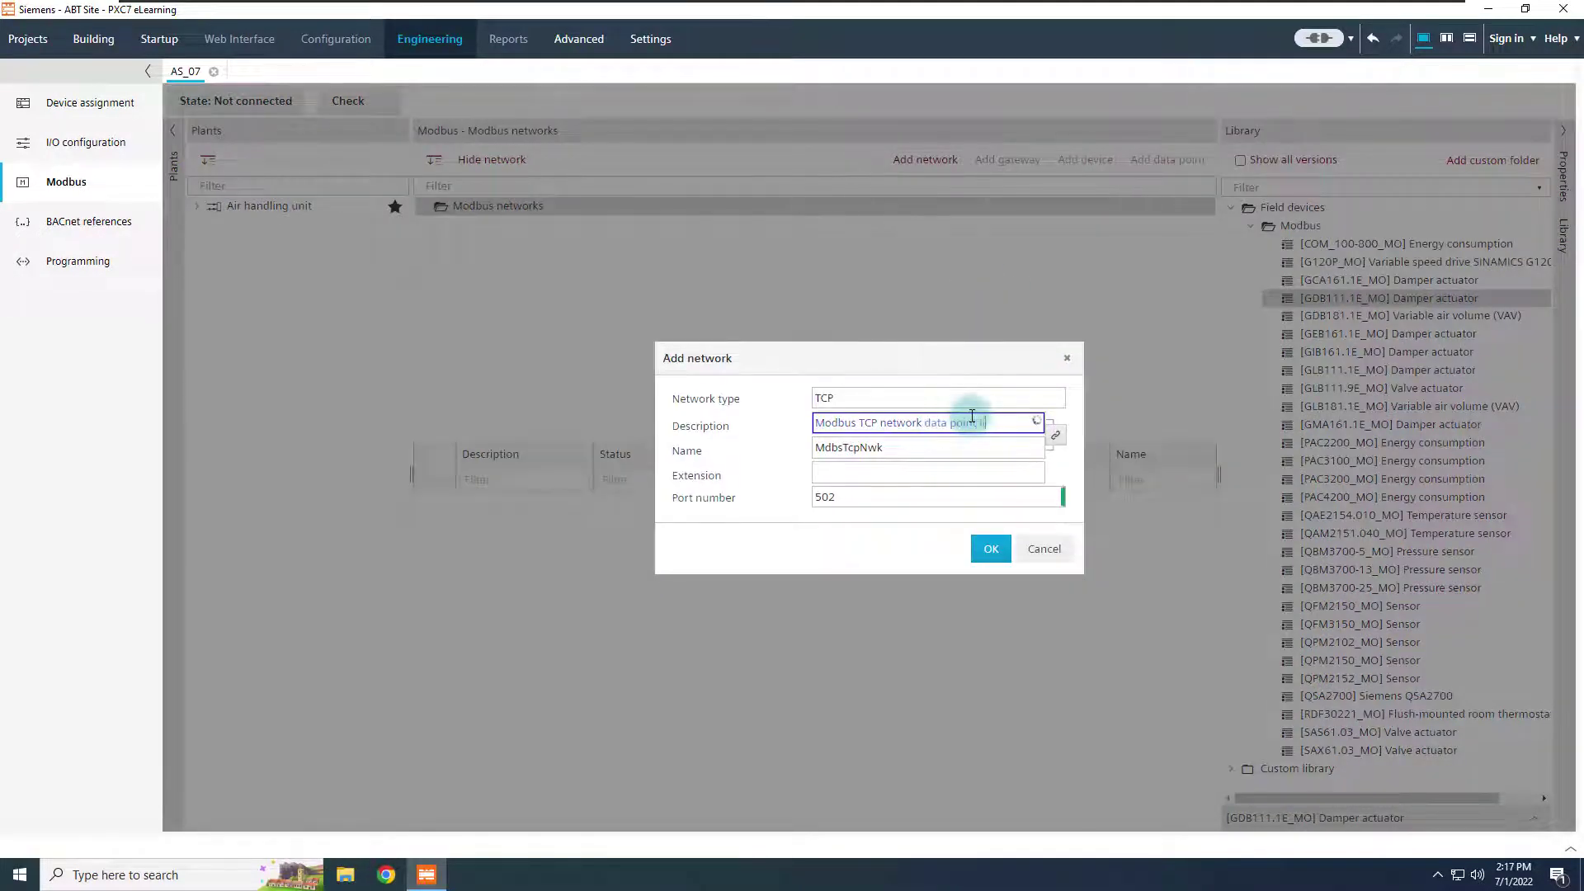
pyautogui.click(954, 452)
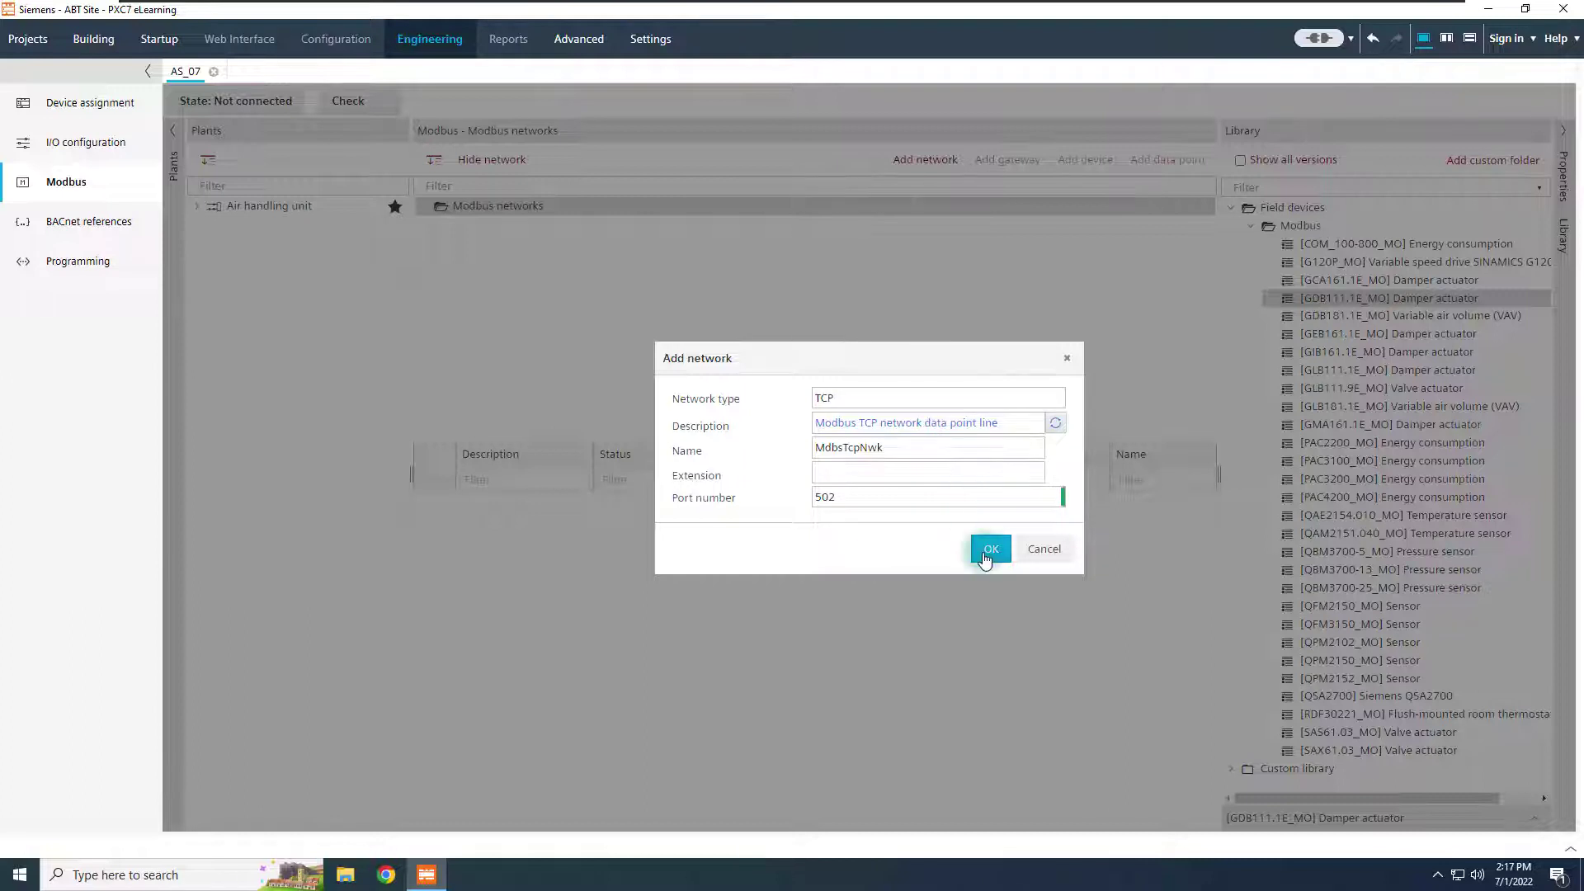
pyautogui.click(987, 499)
pyautogui.click(990, 550)
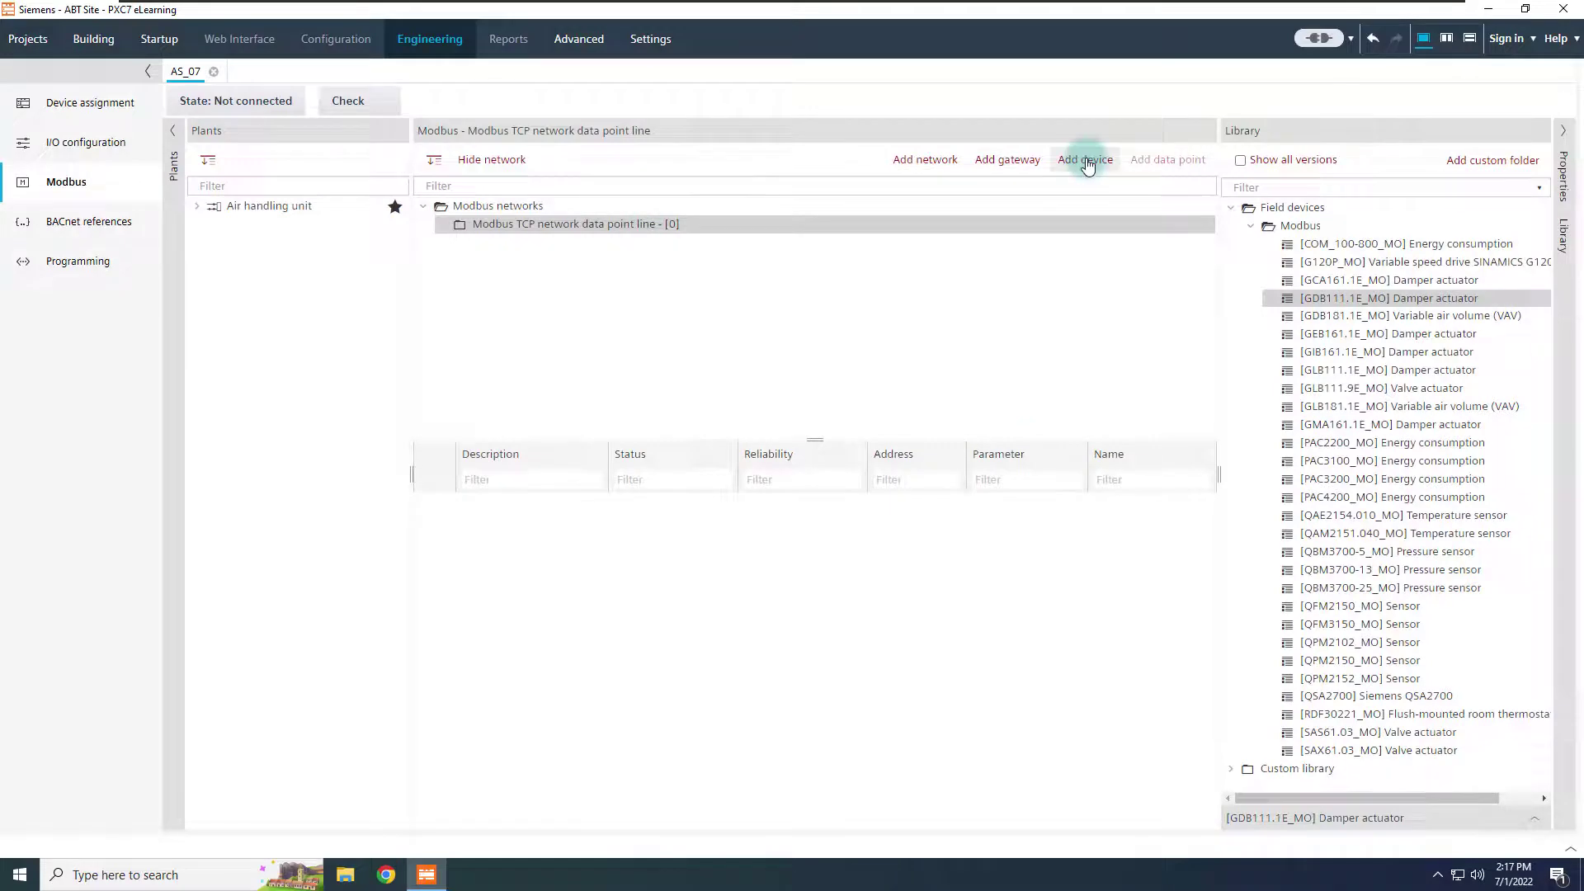
# Add a Modbus device at 172.27.1.100 with an analog input and an analog output data point.
pyautogui.click(1086, 160)
pyautogui.click(824, 472)
pyautogui.write('17')
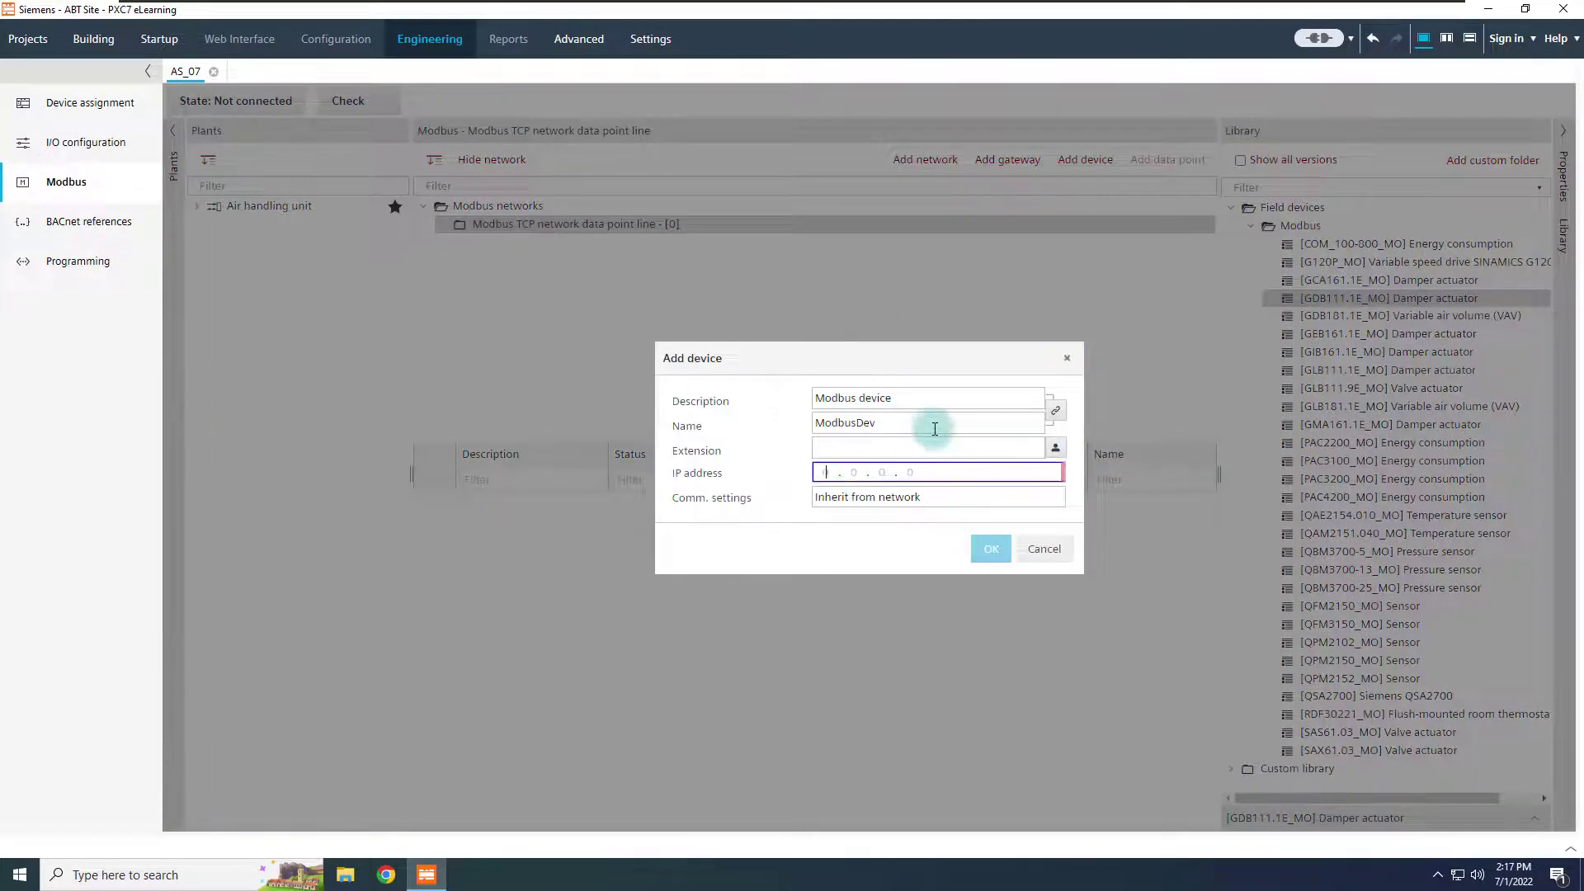
pyautogui.write('2.27.1100')
pyautogui.click(990, 548)
pyautogui.click(1167, 159)
pyautogui.click(990, 603)
pyautogui.click(1167, 159)
pyautogui.click(1036, 340)
pyautogui.click(852, 379)
# Finish the analog output data point, then add TCP network line 1 on port 17002.
pyautogui.click(990, 604)
pyautogui.click(500, 216)
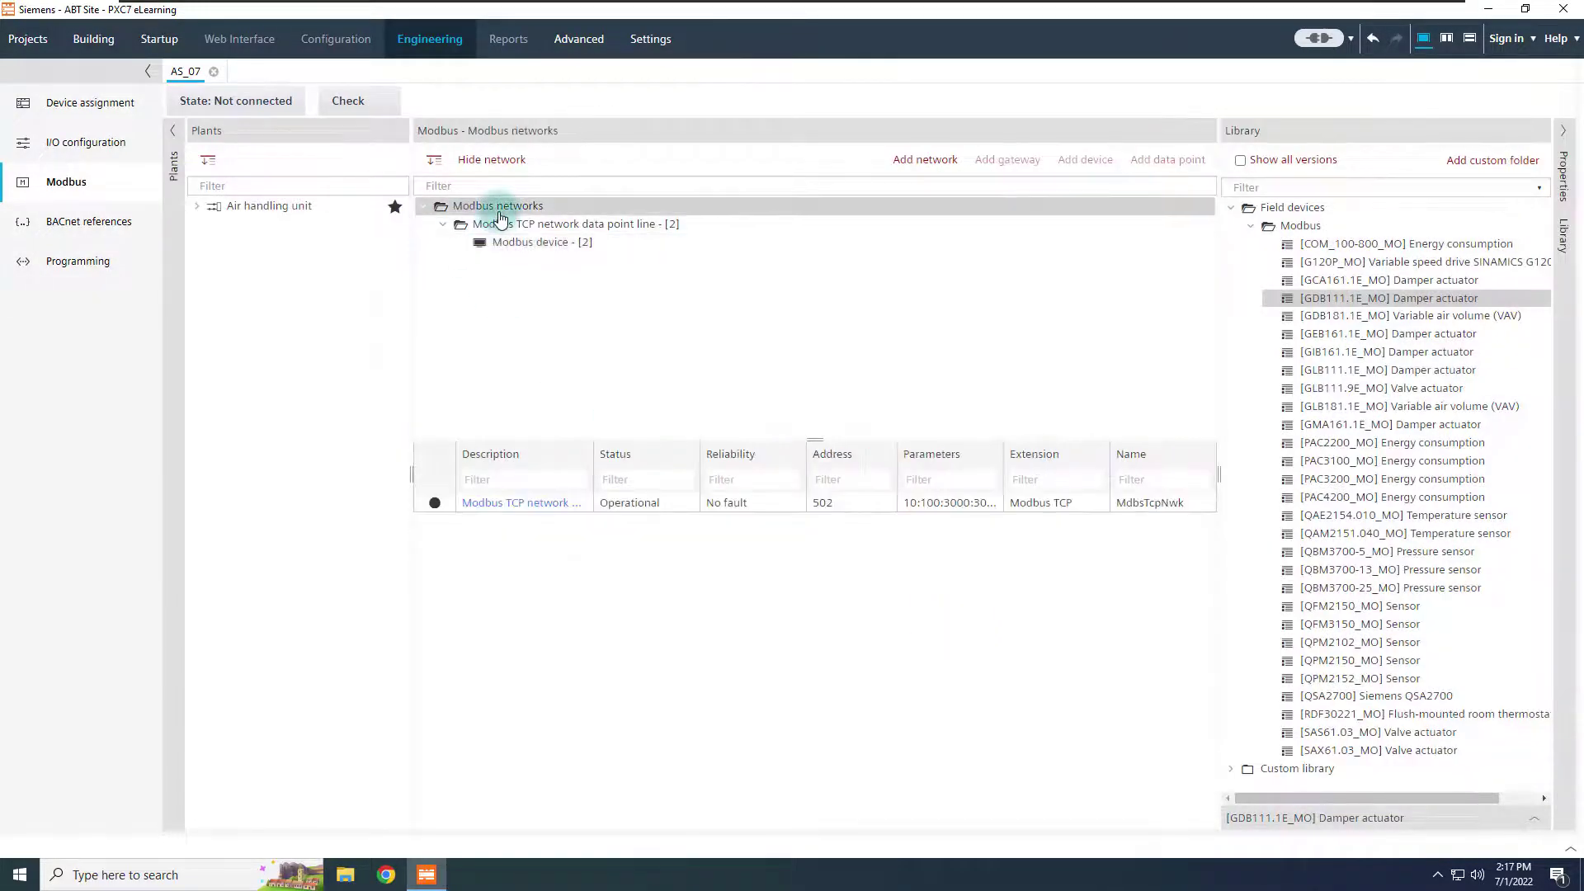
pyautogui.click(924, 159)
pyautogui.click(1040, 360)
pyautogui.click(1013, 401)
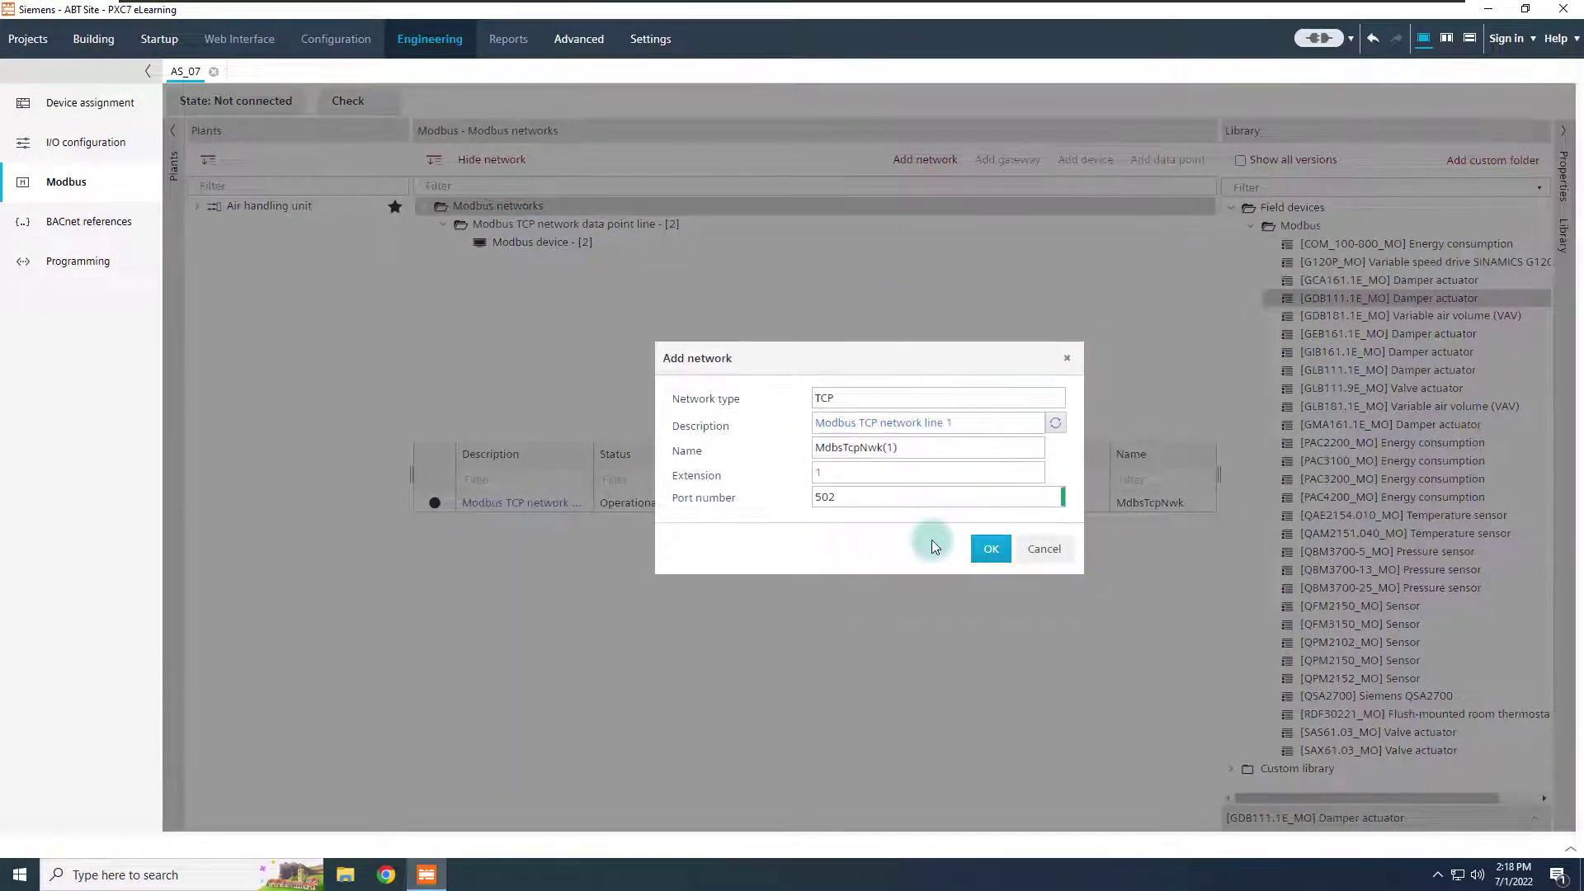
pyautogui.click(840, 504)
pyautogui.moveTo(841, 504); pyautogui.dragTo(795, 509)
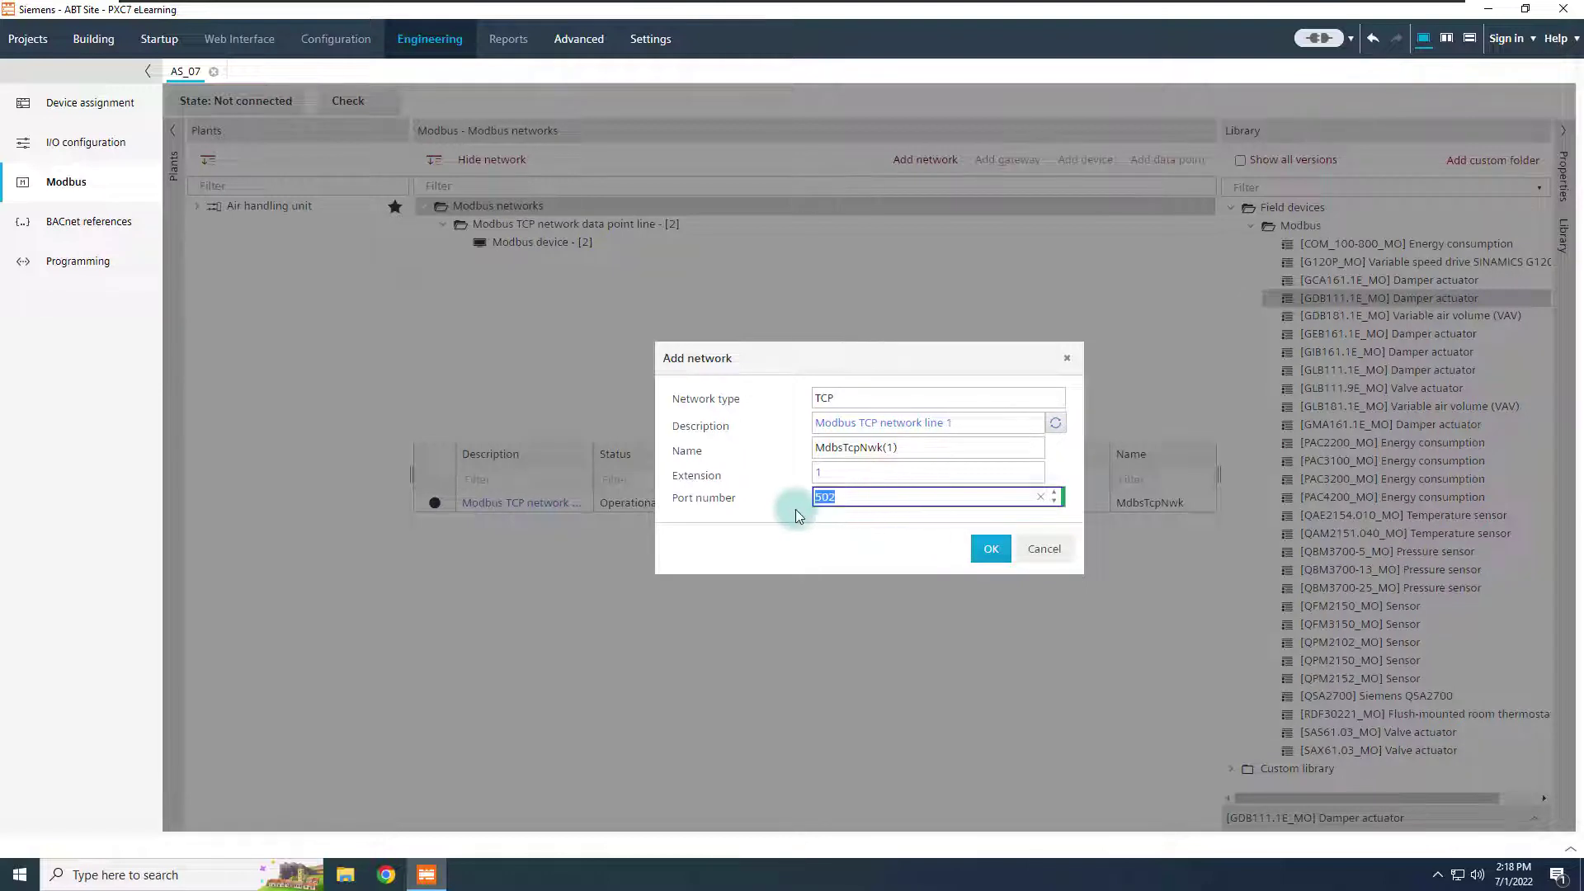
pyautogui.write('17002')
pyautogui.click(984, 551)
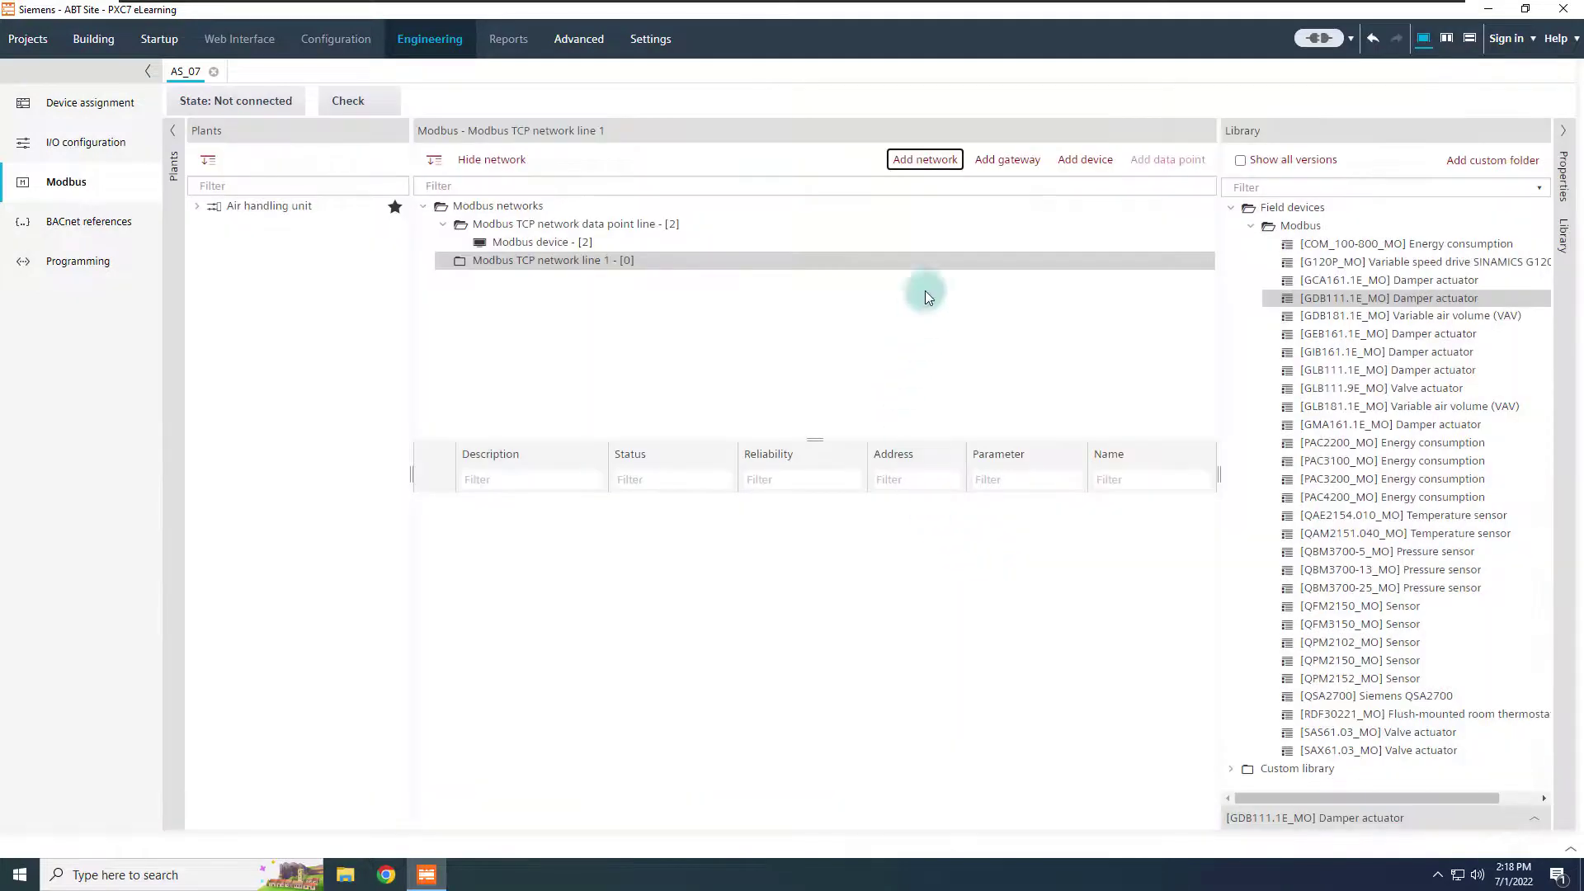
# Add Modbus gateway line 1 at IP 172.27.1.100 to network line 1.
pyautogui.click(1010, 162)
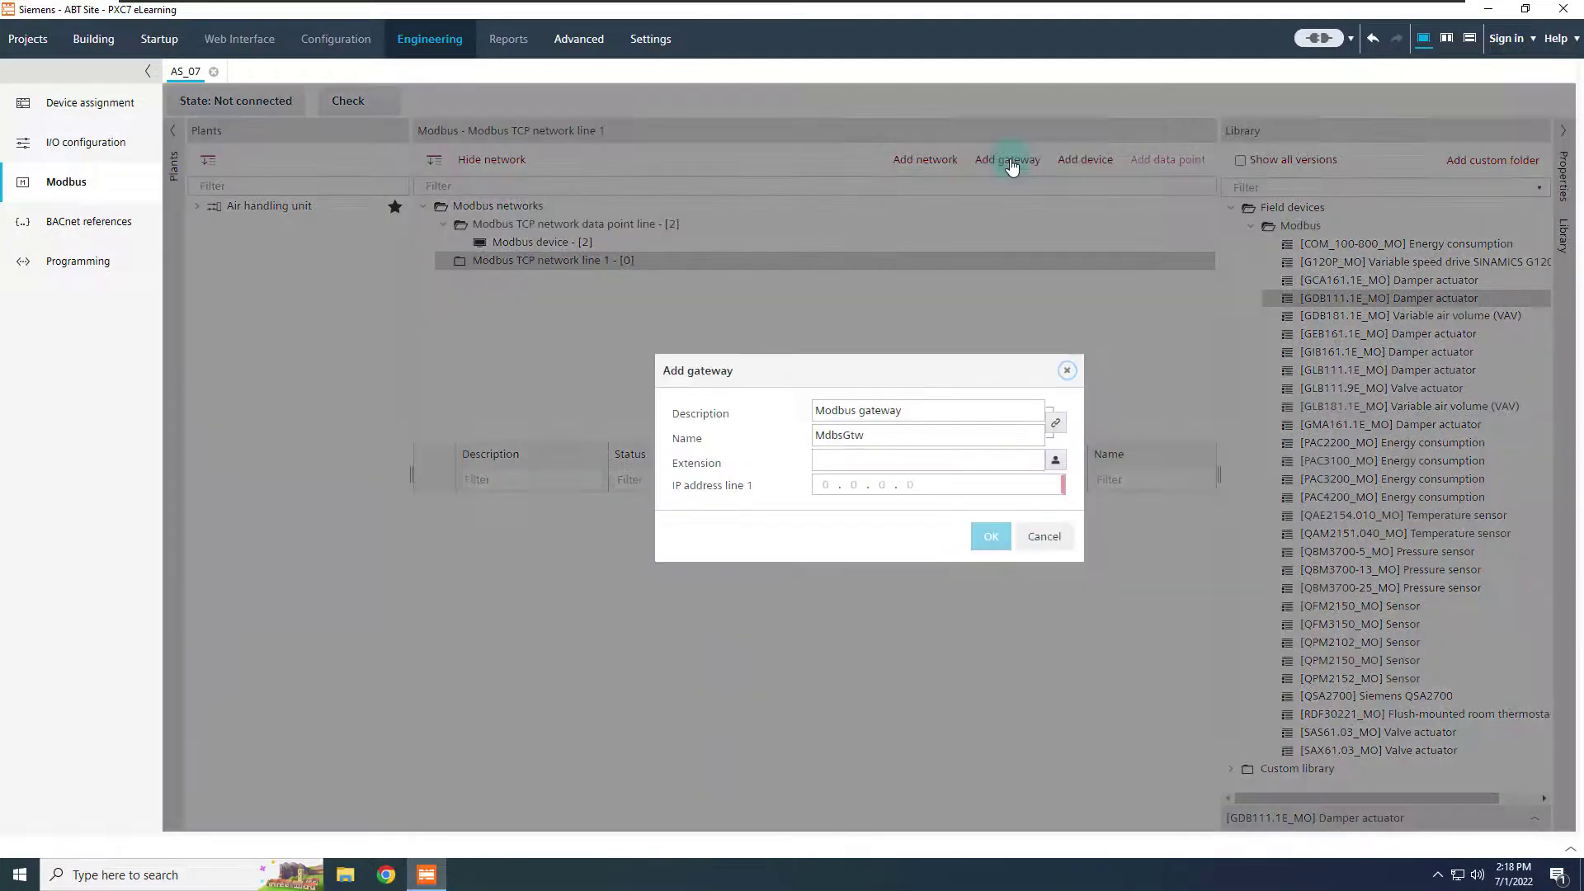
pyautogui.click(940, 410)
pyautogui.write('line 1')
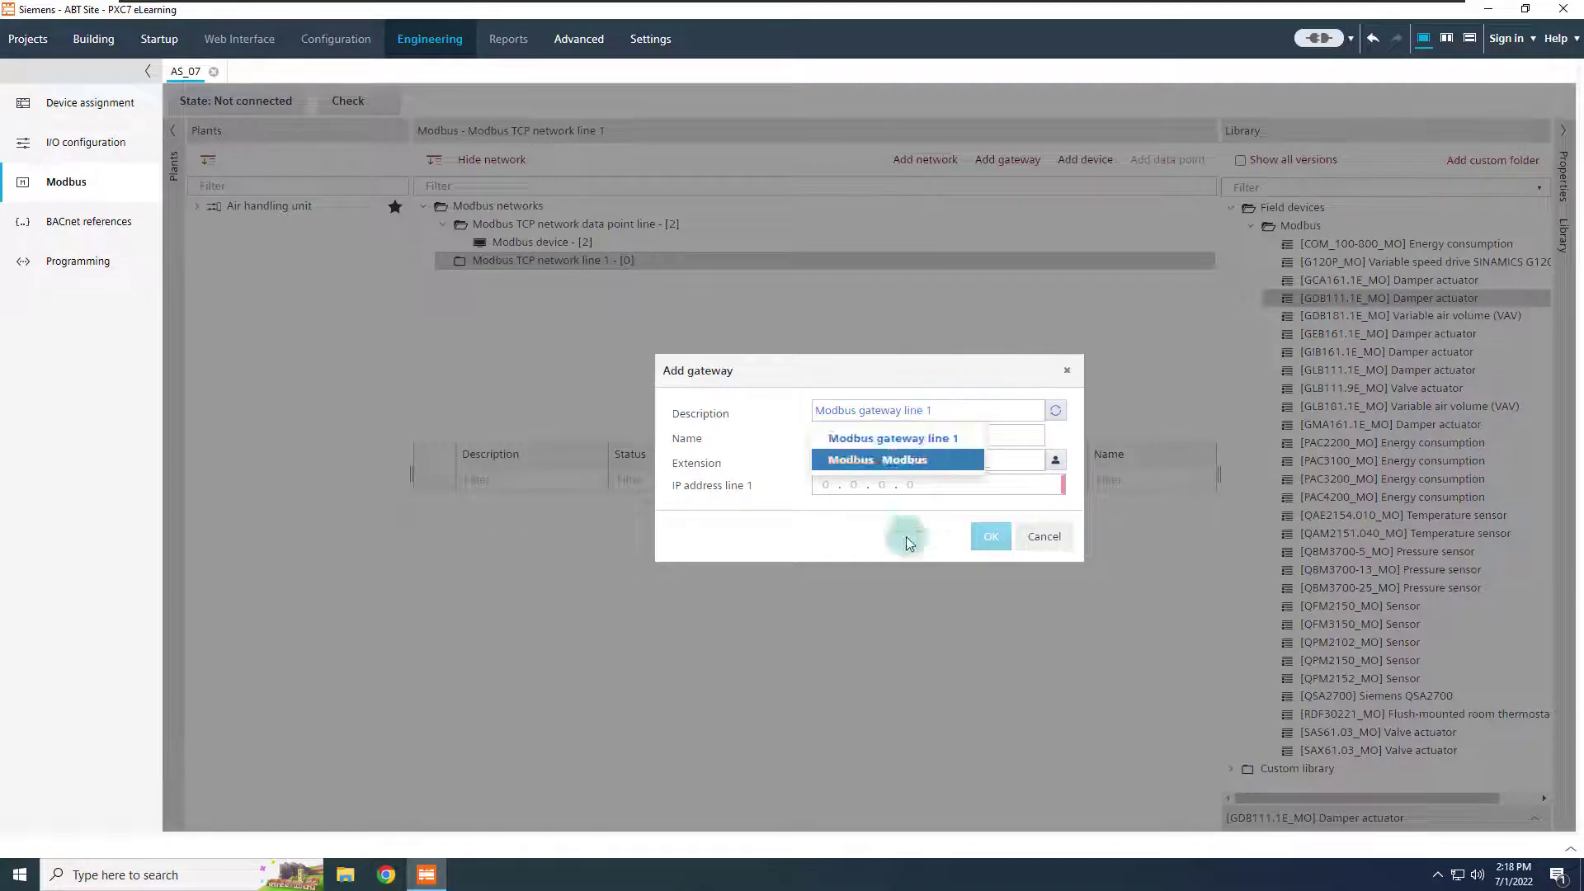
pyautogui.click(905, 482)
pyautogui.write('172.27.1.100')
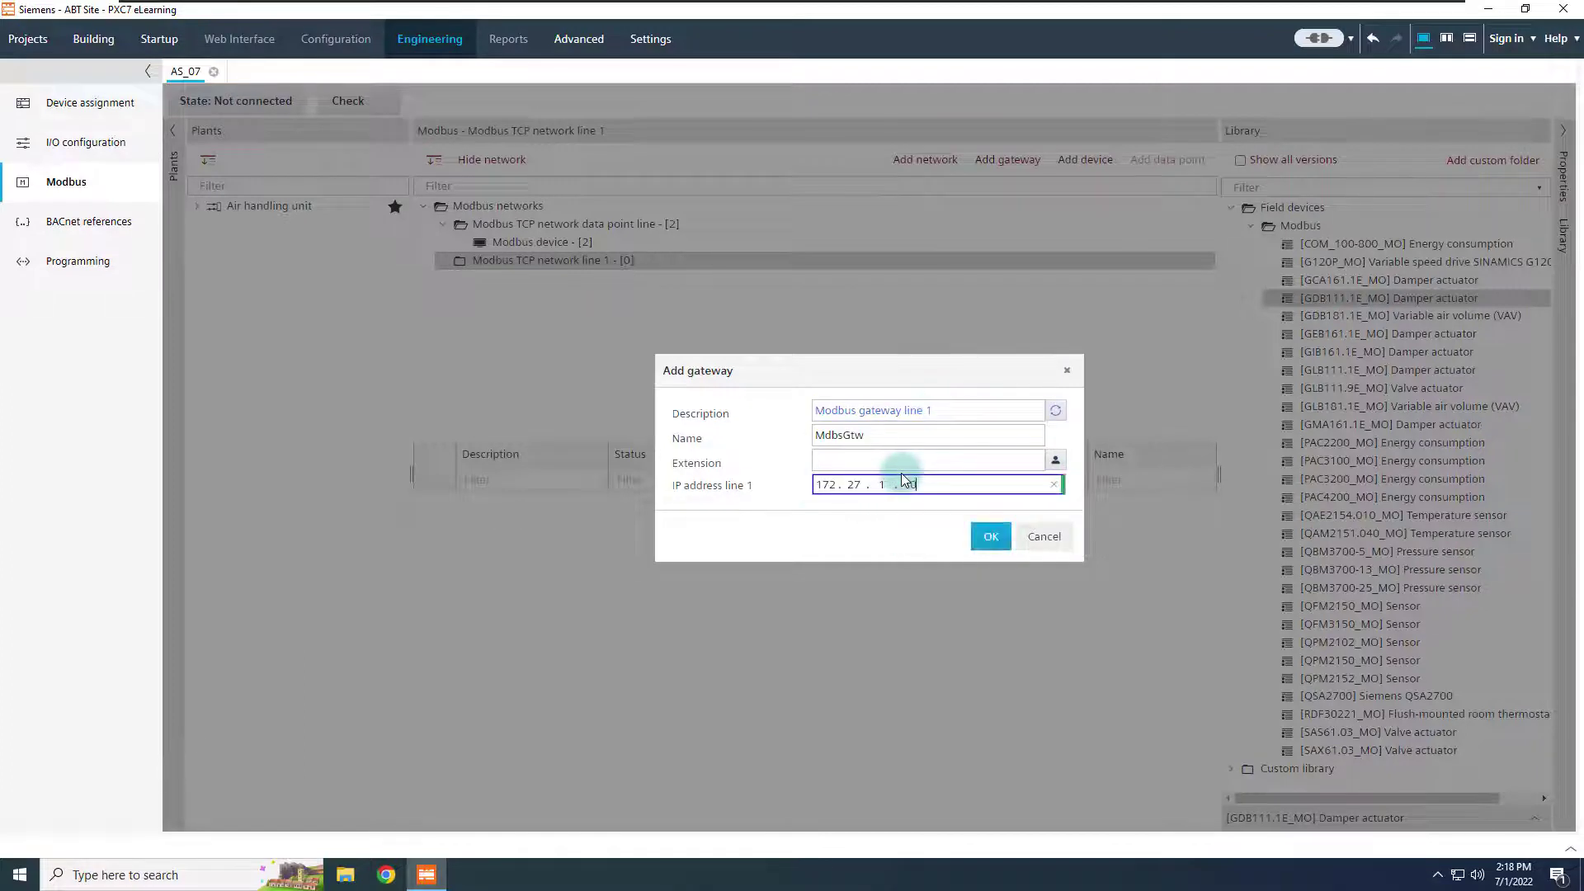
pyautogui.click(988, 536)
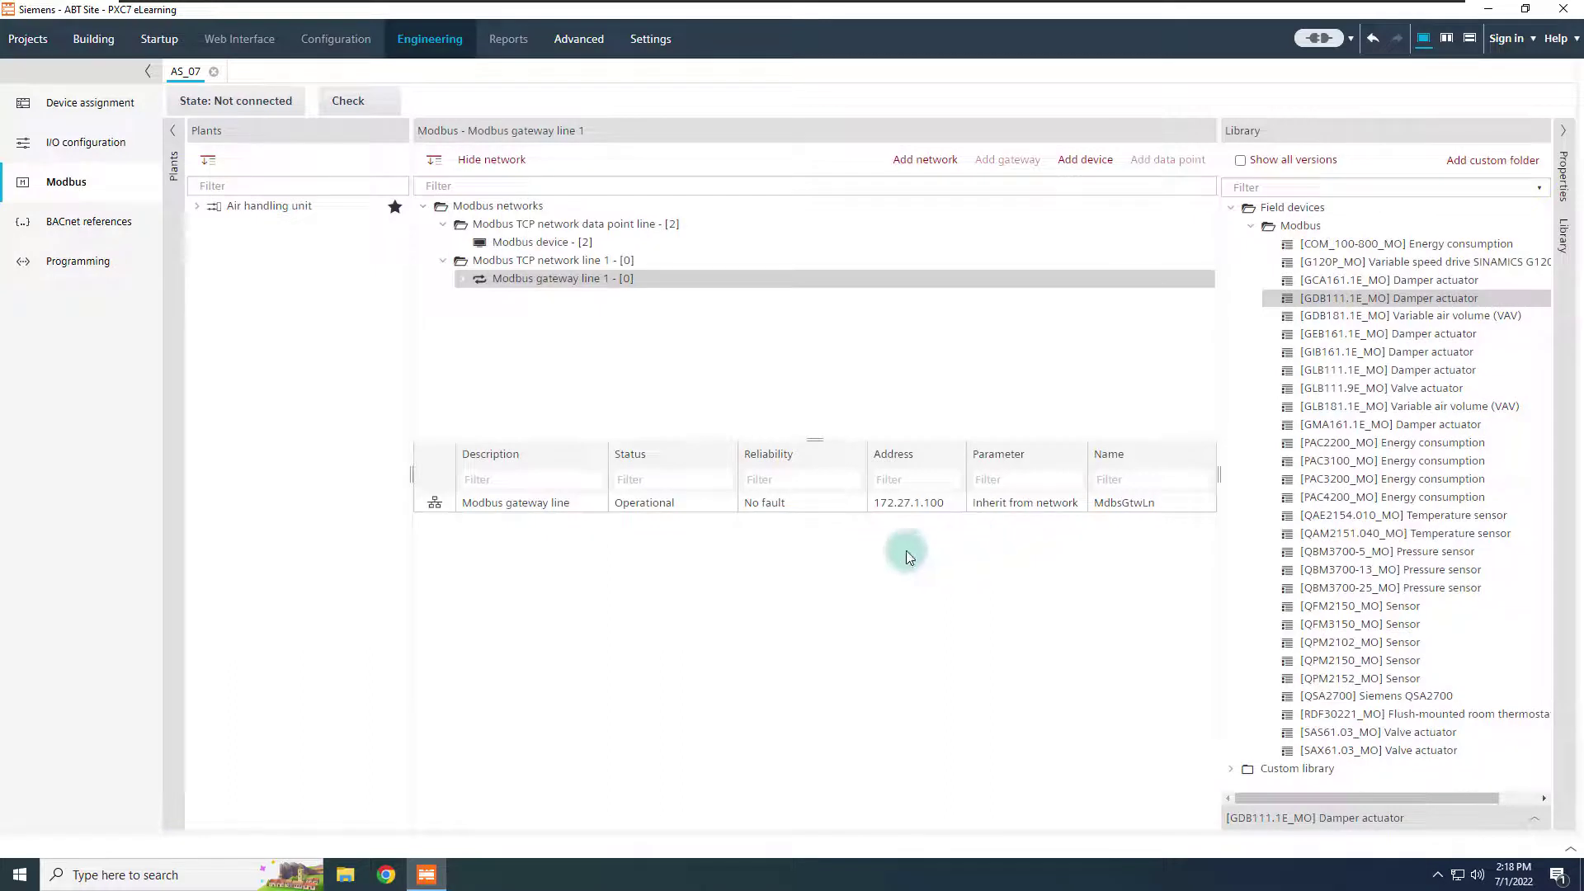
pyautogui.click(461, 284)
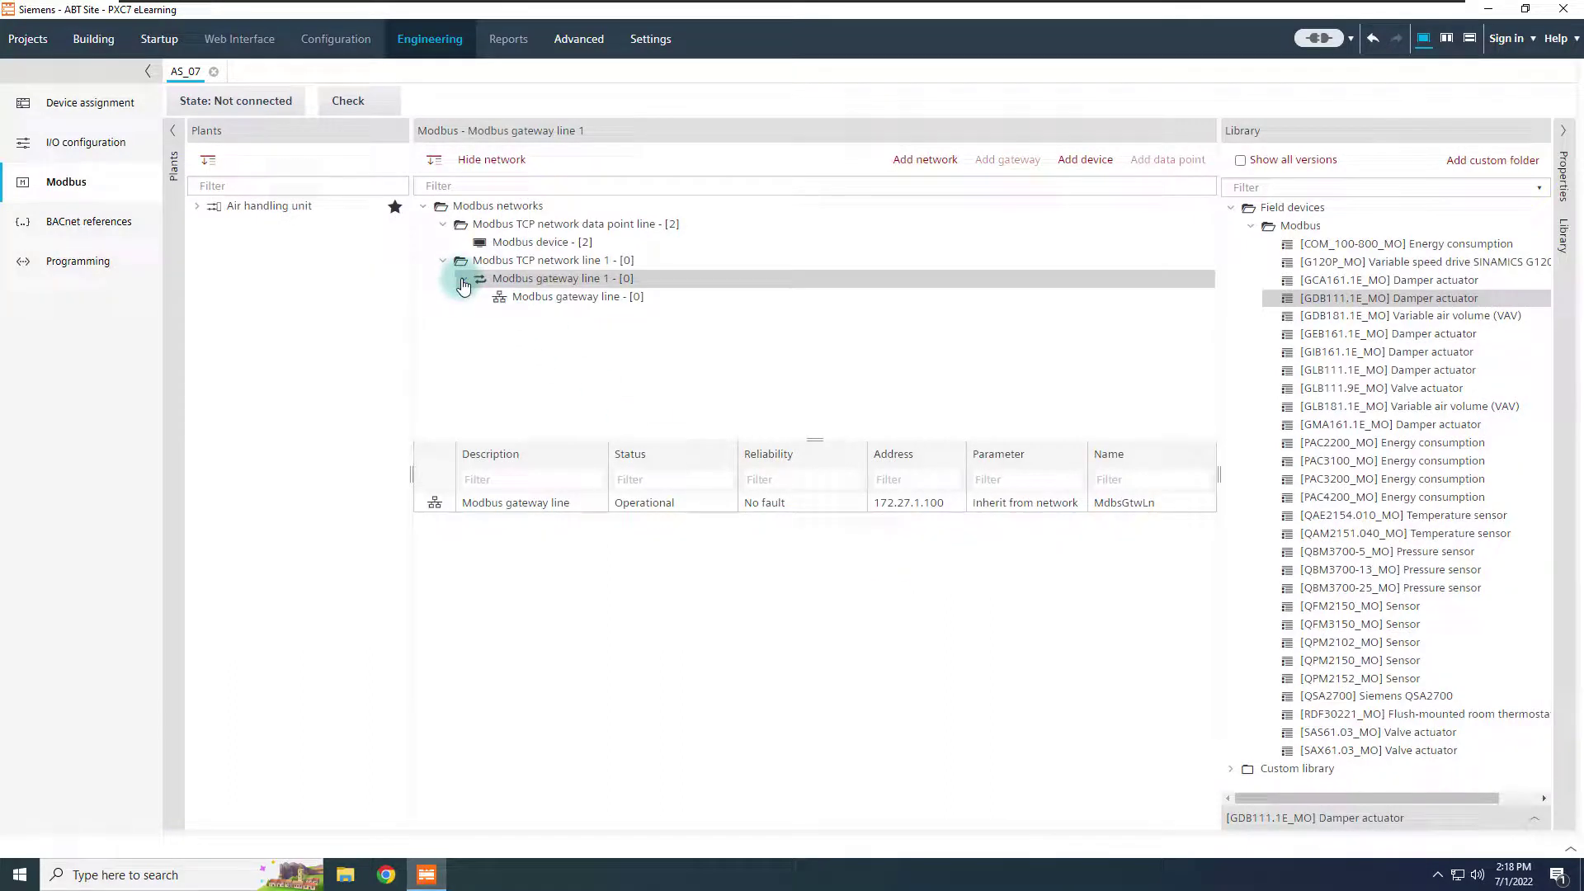
# Add TCP network 'line 2' on port 17003.
pyautogui.click(506, 205)
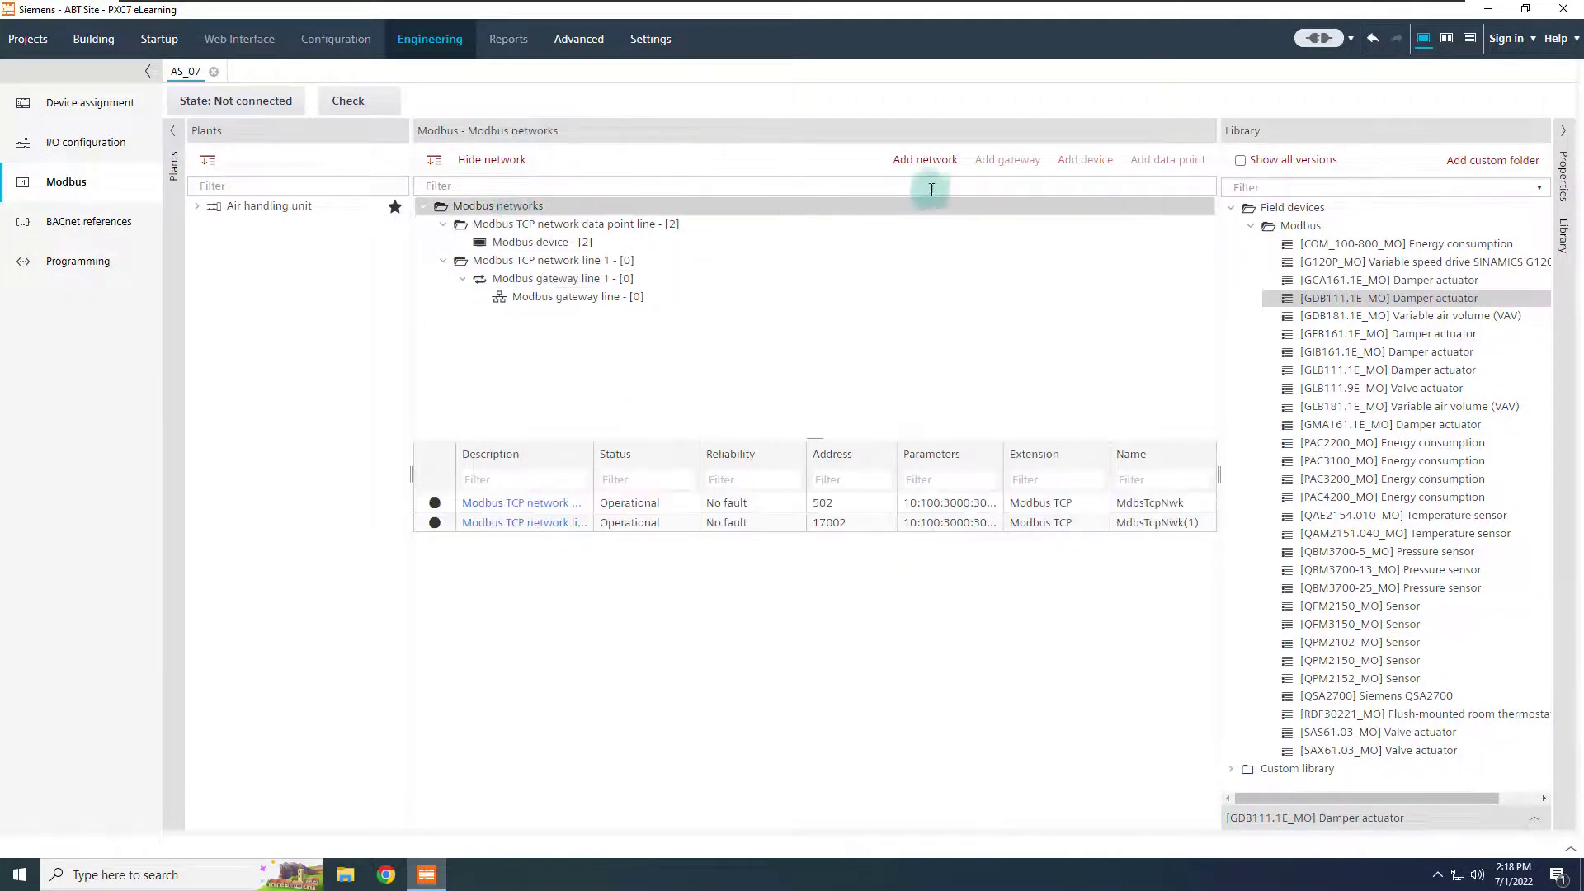
pyautogui.click(924, 160)
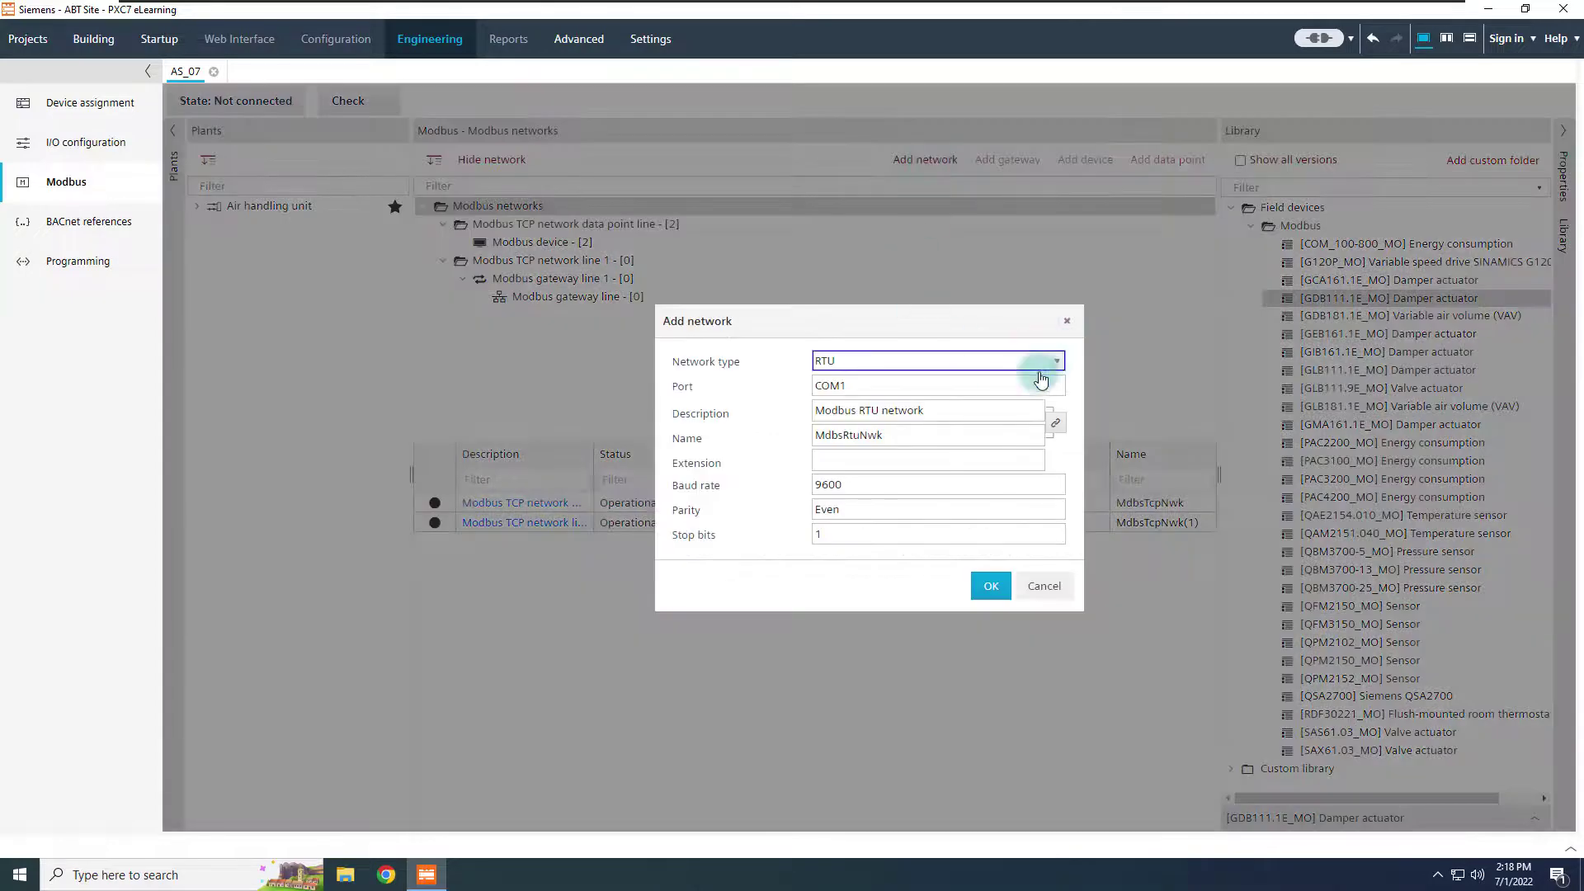
pyautogui.click(1038, 368)
pyautogui.click(961, 394)
pyautogui.click(946, 420)
pyautogui.click(948, 425)
pyautogui.write('line 2')
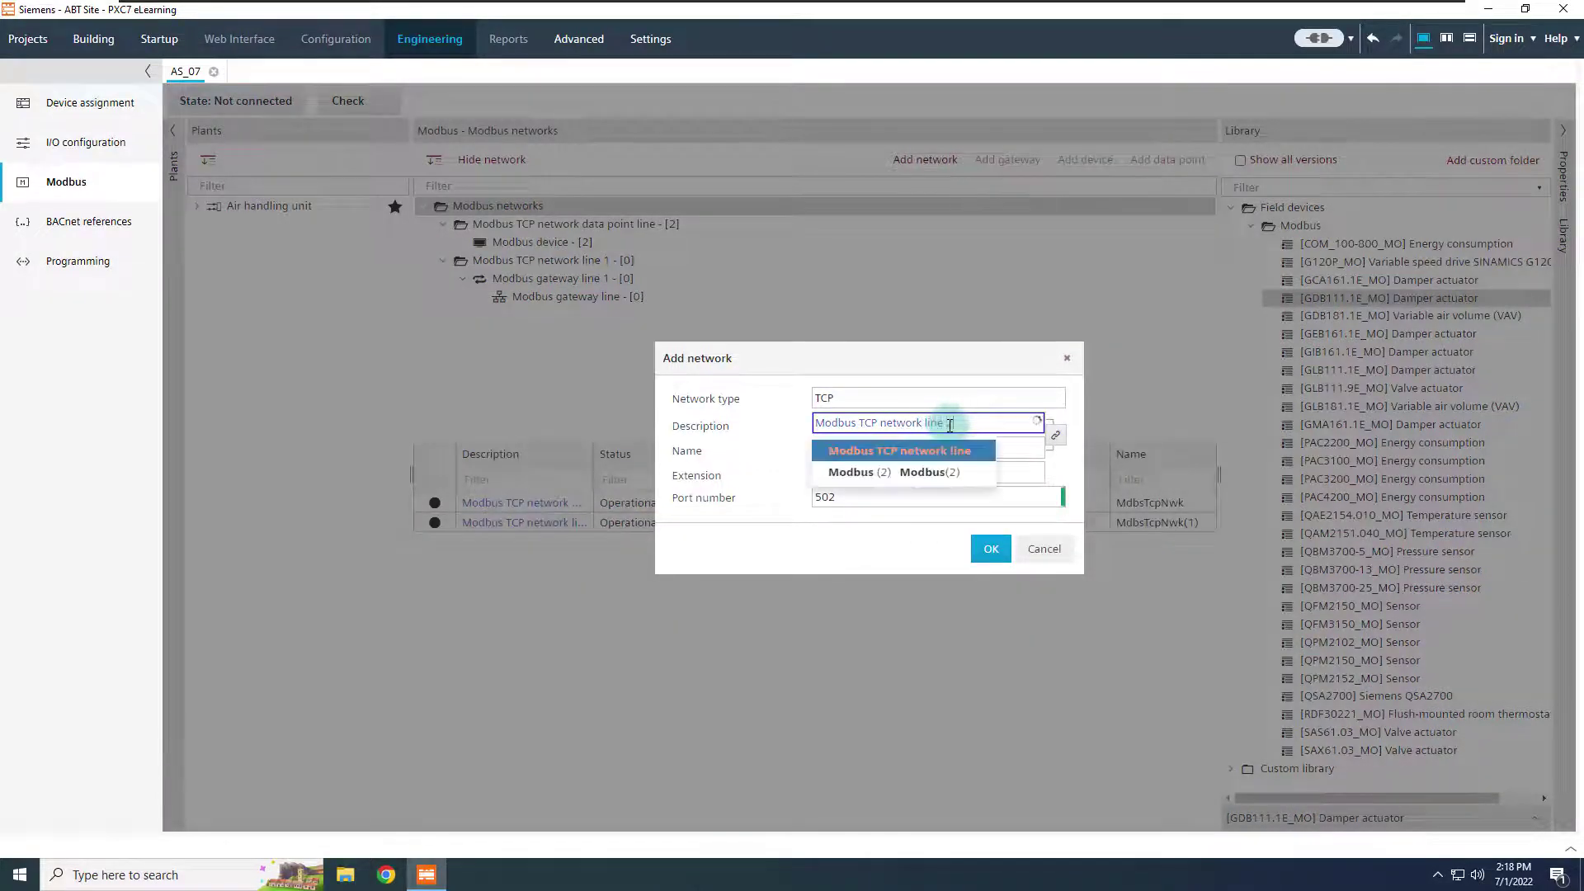
pyautogui.click(908, 547)
pyautogui.click(859, 496)
pyautogui.write('17003')
pyautogui.click(984, 549)
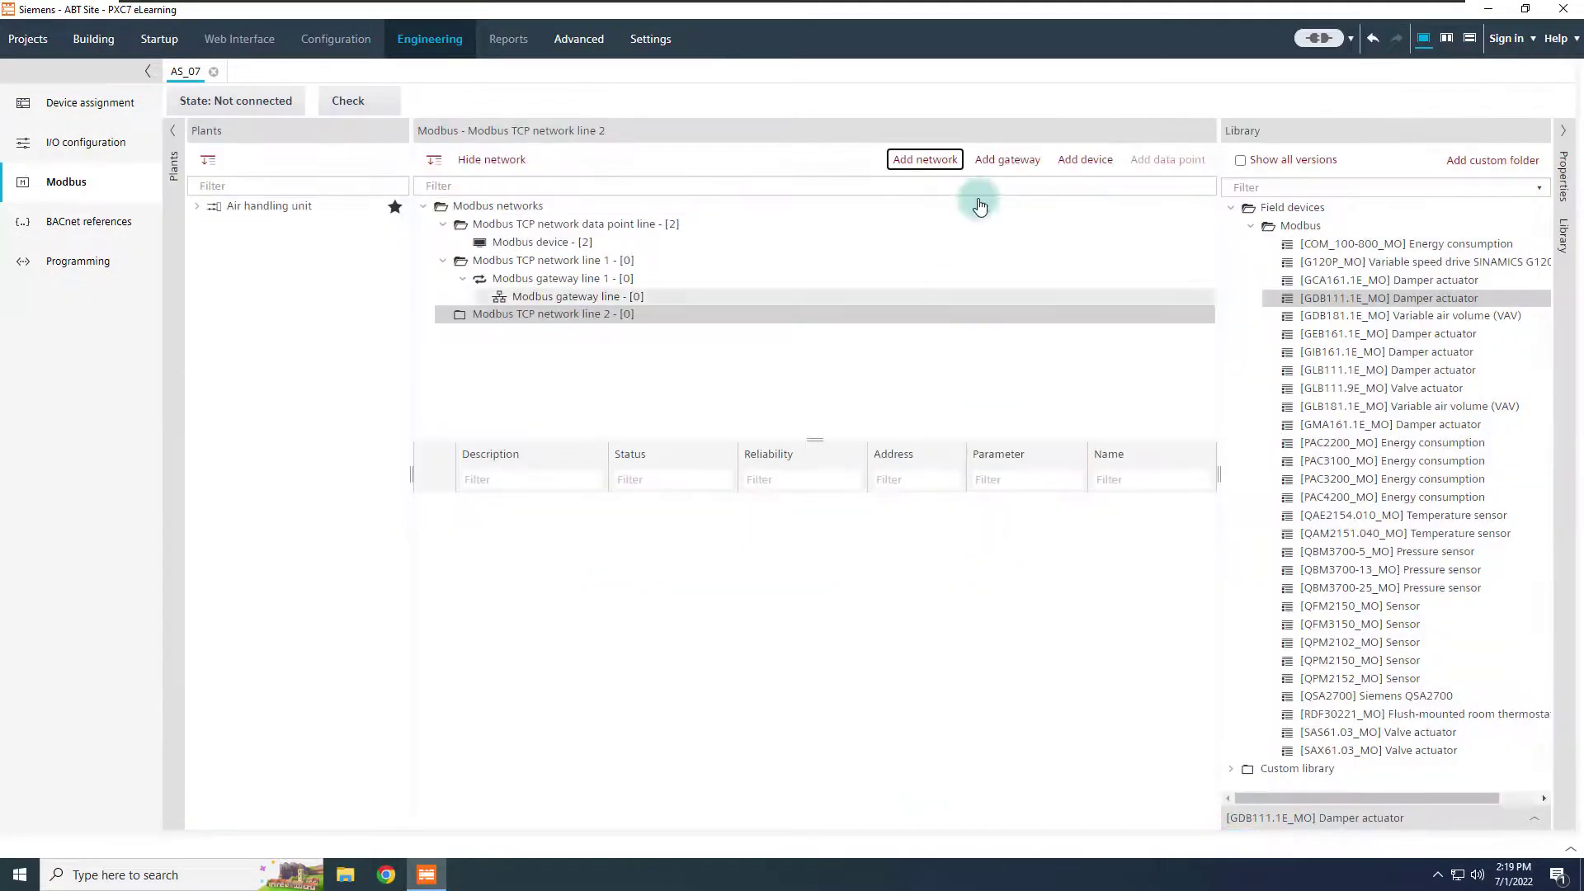
# Add Modbus gateway line 2 at IP 172.27.1.100 to network line 2.
pyautogui.click(1007, 159)
pyautogui.click(949, 408)
pyautogui.write('line 2')
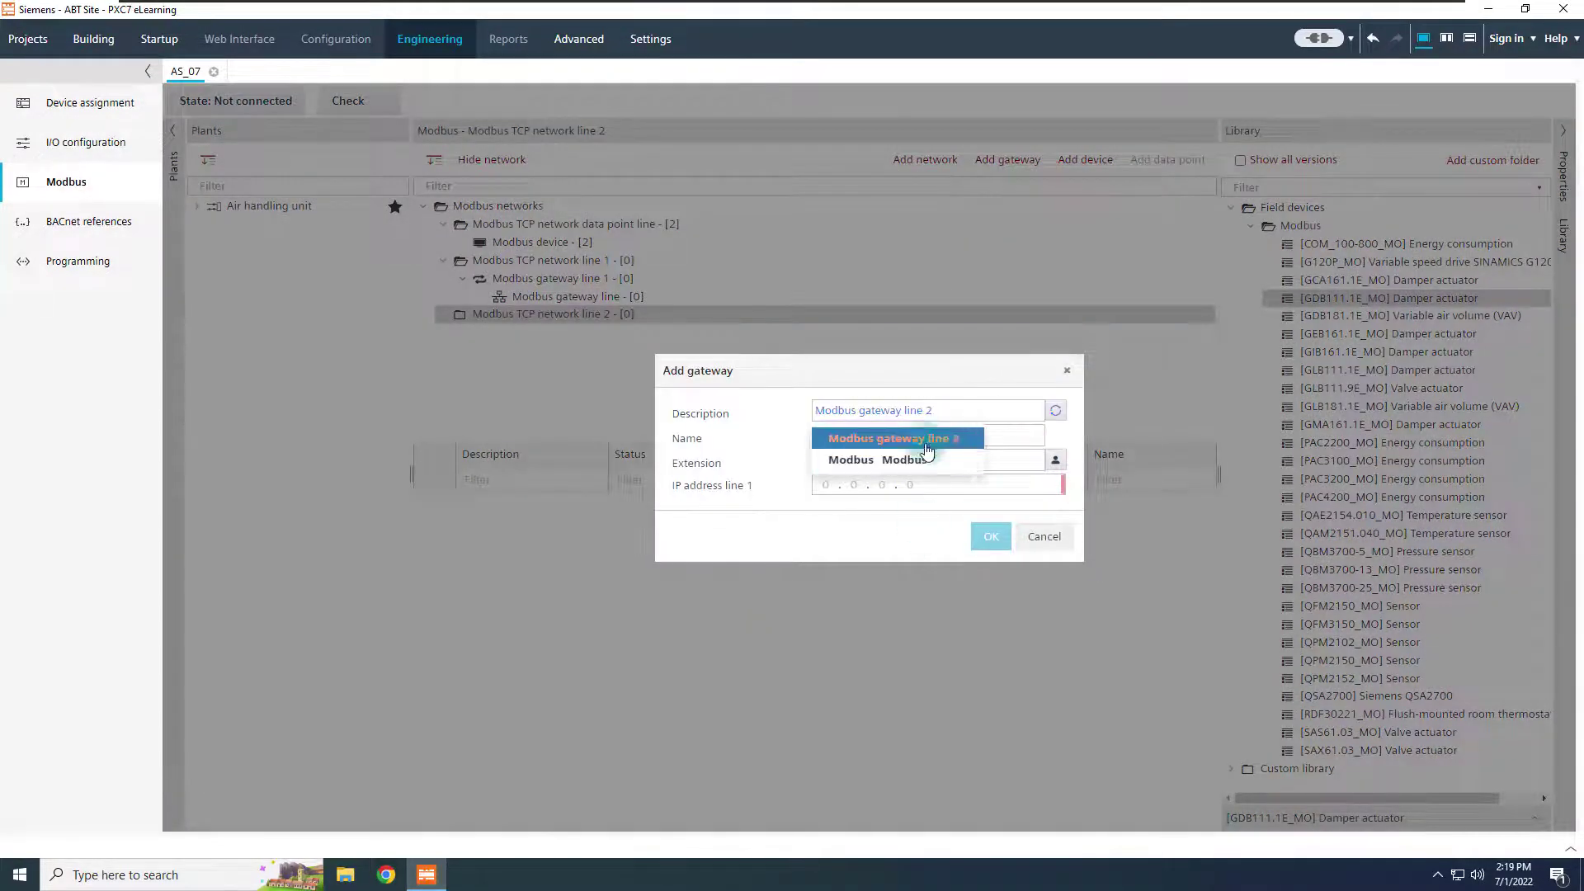
pyautogui.click(824, 484)
pyautogui.write('172.27')
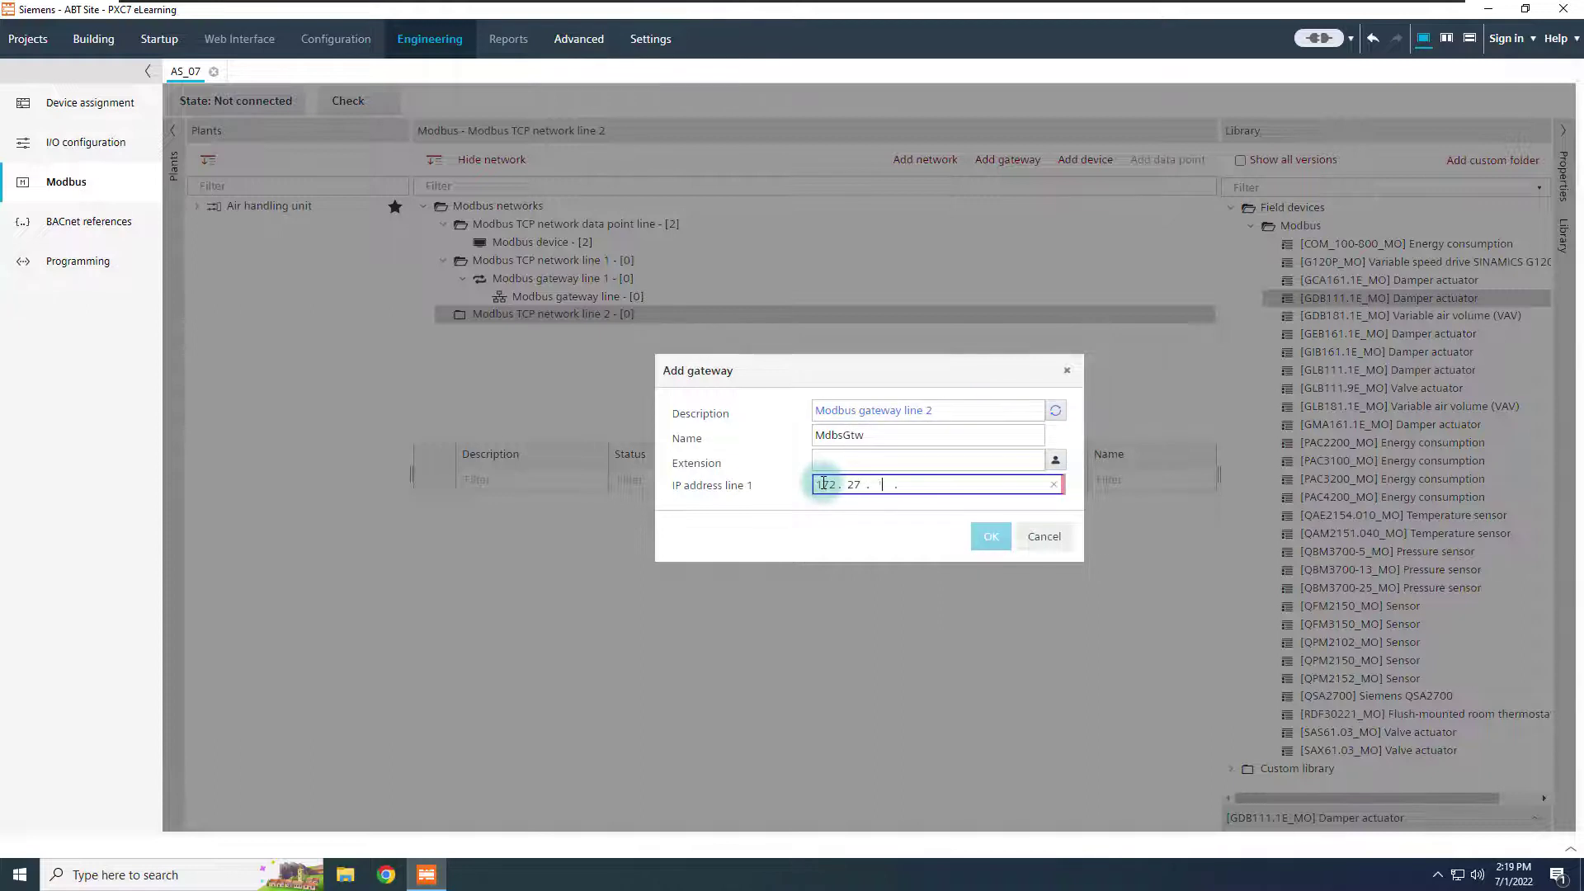
pyautogui.write('.1.100')
pyautogui.click(988, 536)
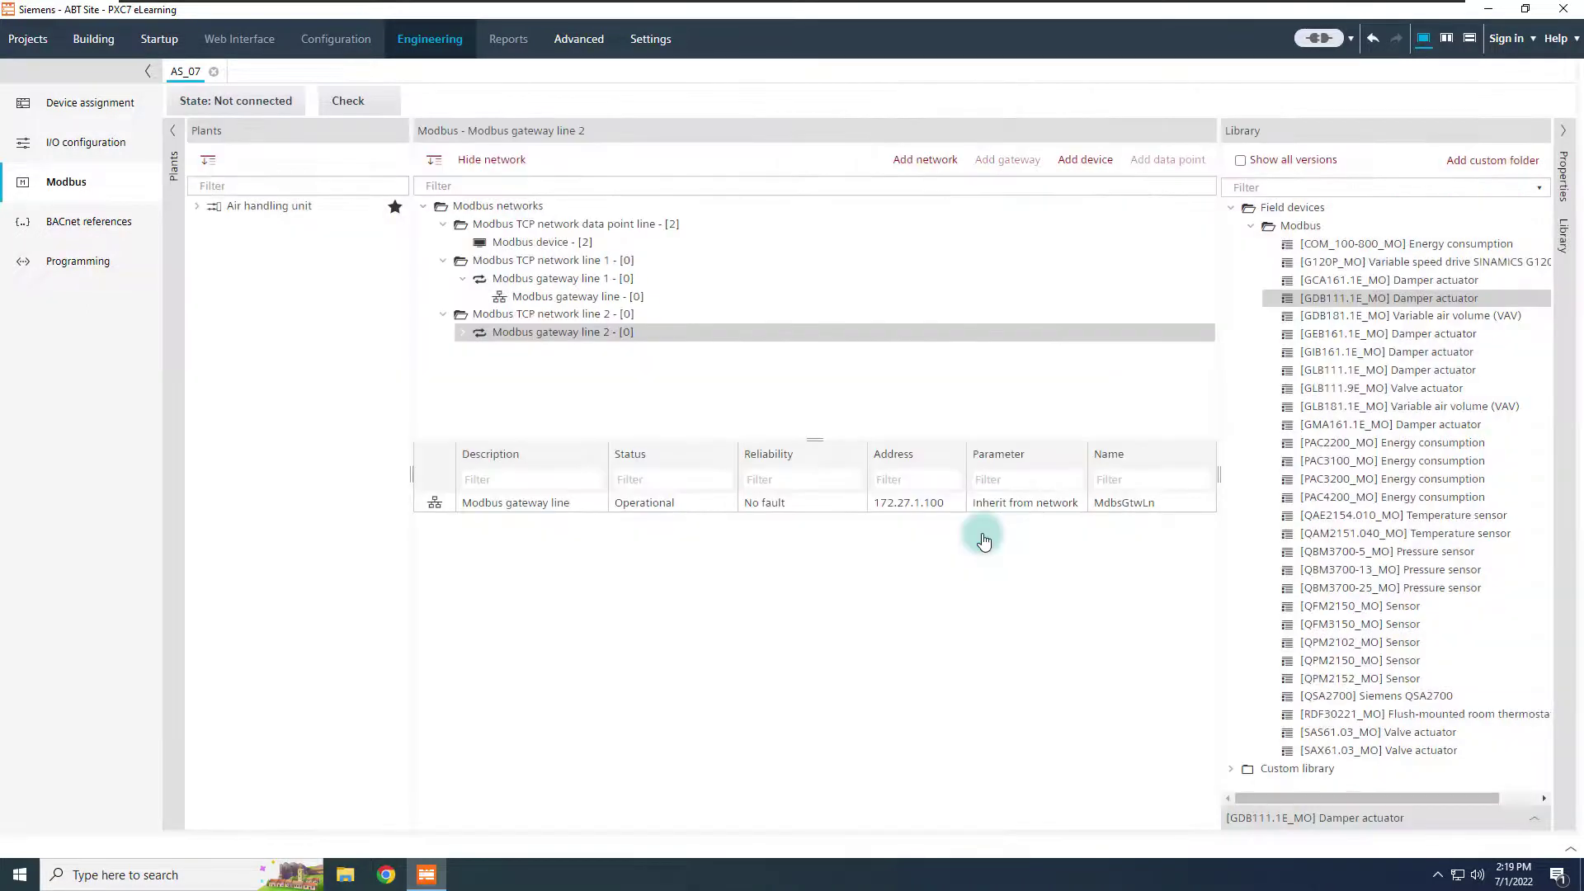
# Drag GDB111.1E/MO damper actuators onto gateway line 1 and gateway line 2.
pyautogui.click(460, 335)
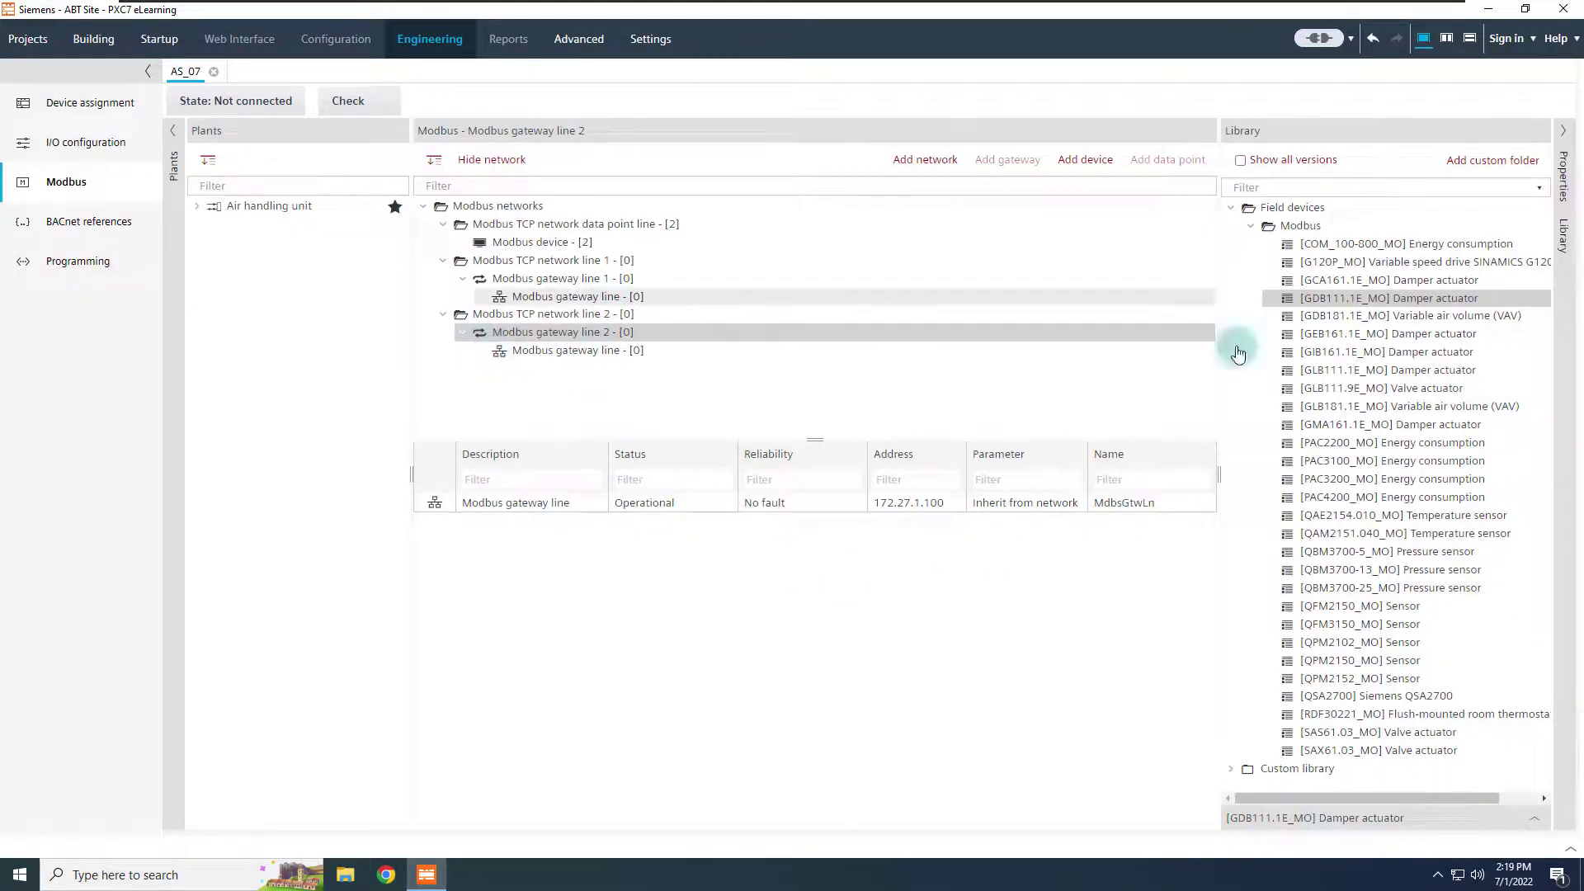
pyautogui.moveTo(1541, 357); pyautogui.dragTo(993, 314)
pyautogui.moveTo(1389, 298); pyautogui.dragTo(661, 407)
# Review line 1's actuators and edit the Address cells of line 2's two actuators.
pyautogui.click(646, 312)
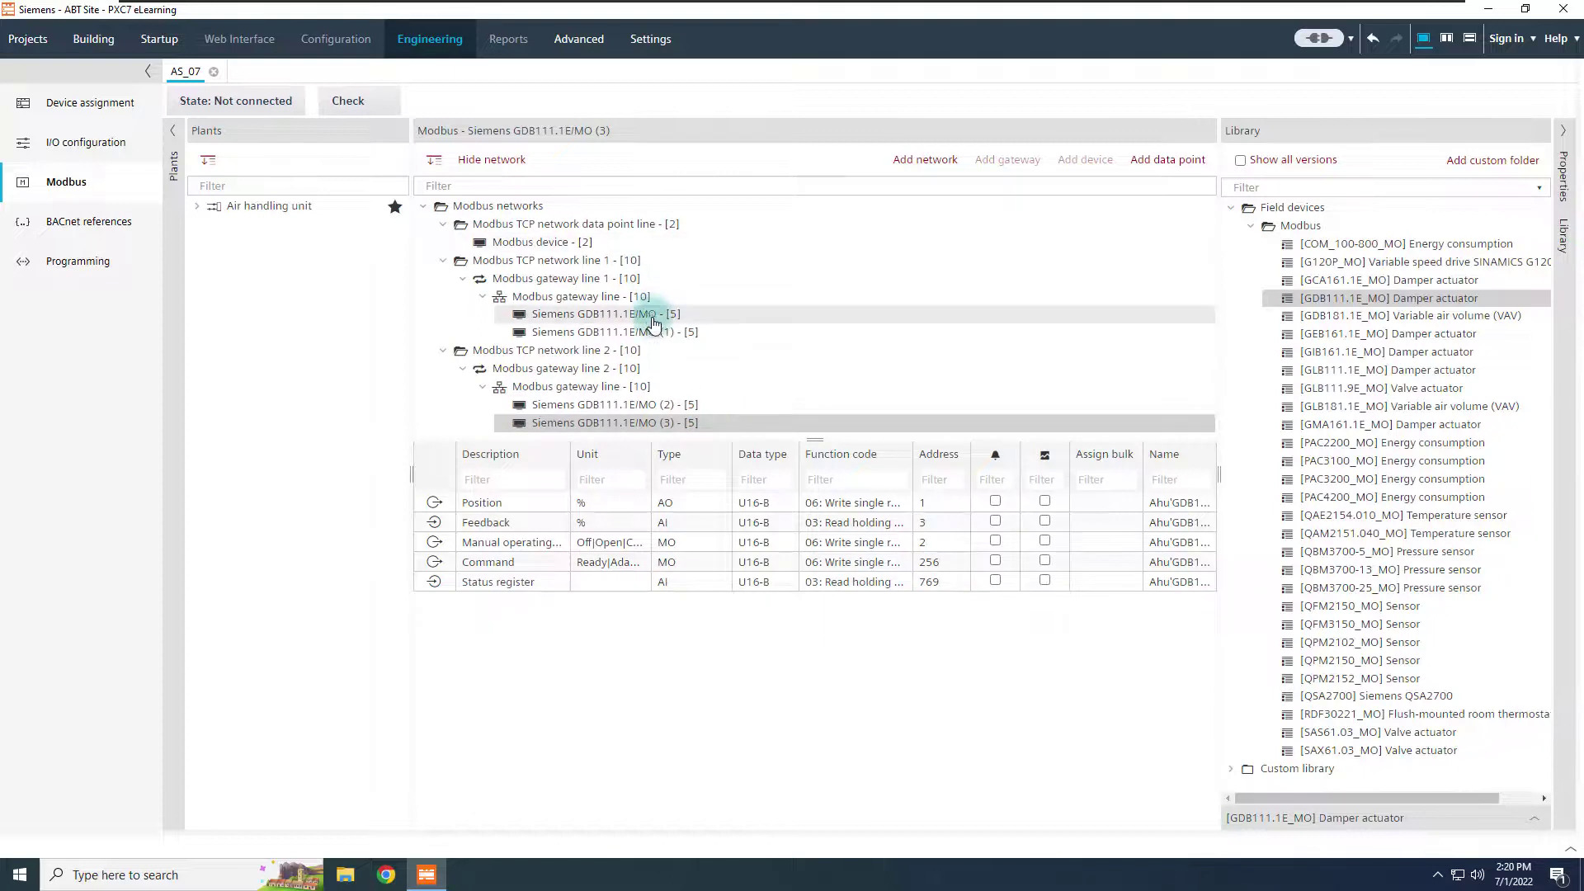
pyautogui.click(636, 305)
pyautogui.click(883, 521)
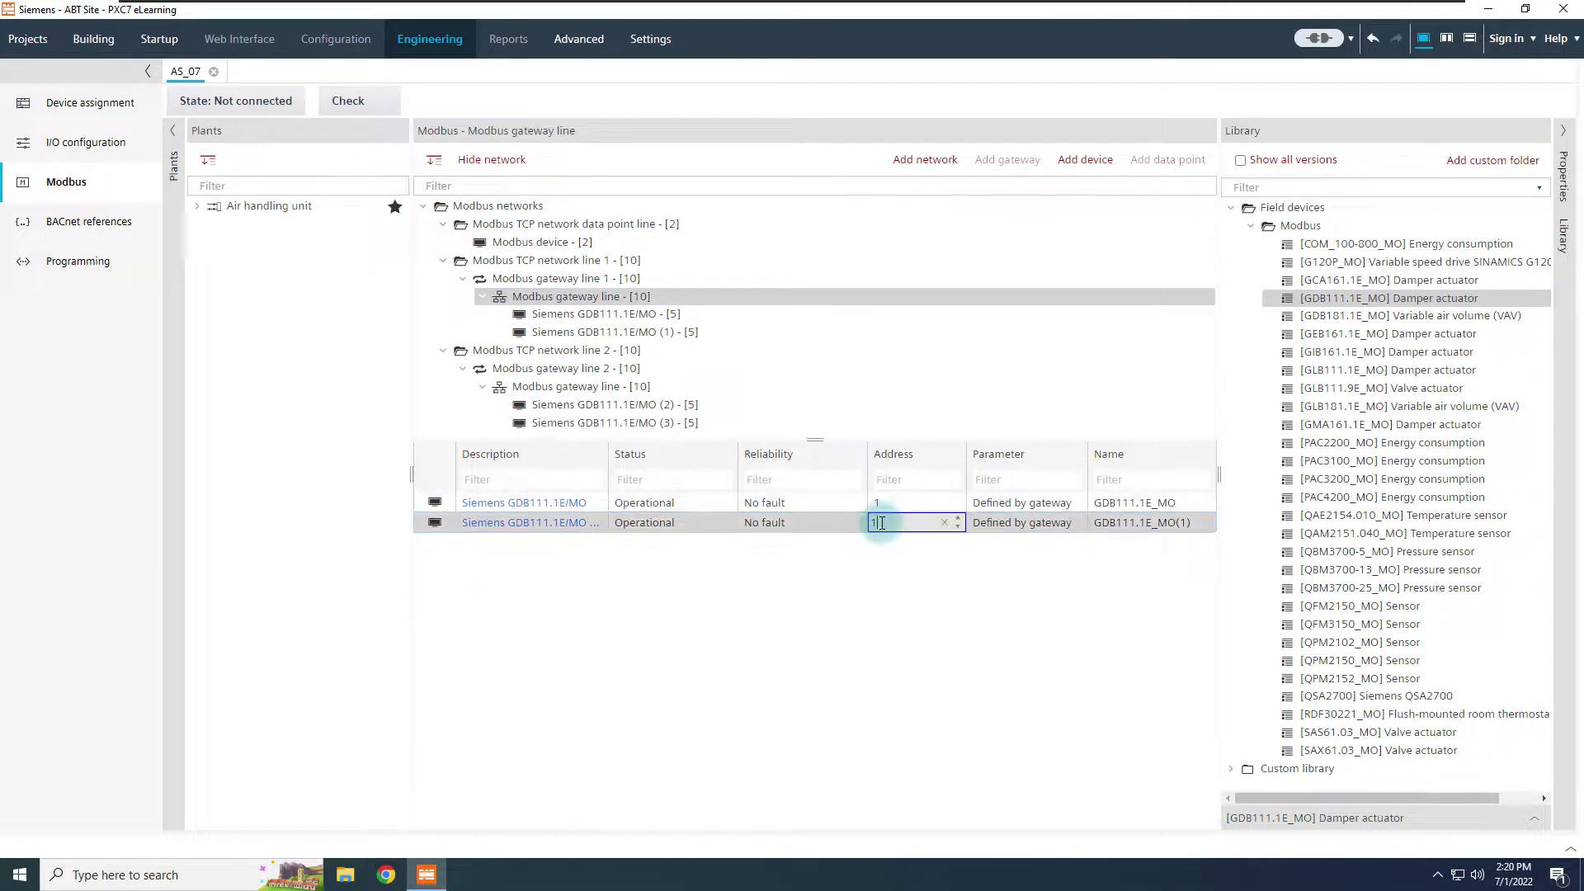
pyautogui.click(633, 394)
pyautogui.click(925, 523)
pyautogui.click(881, 525)
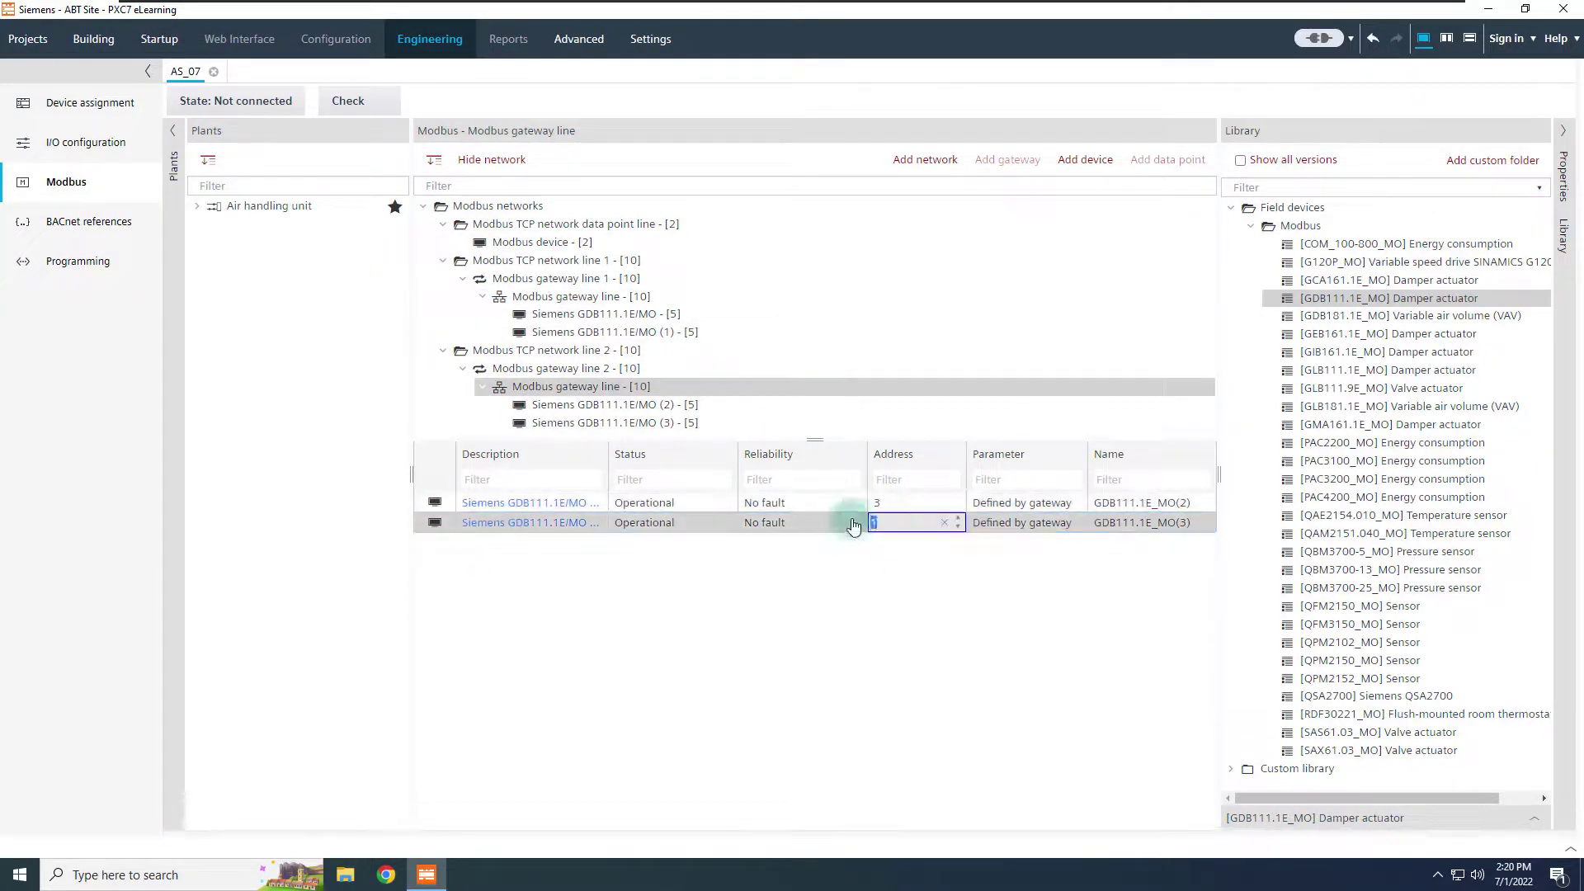
# Set the data-point device's analog input address to 5, then view all Modbus networks.
pyautogui.click(546, 242)
pyautogui.click(930, 502)
pyautogui.write('5')
pyautogui.click(931, 527)
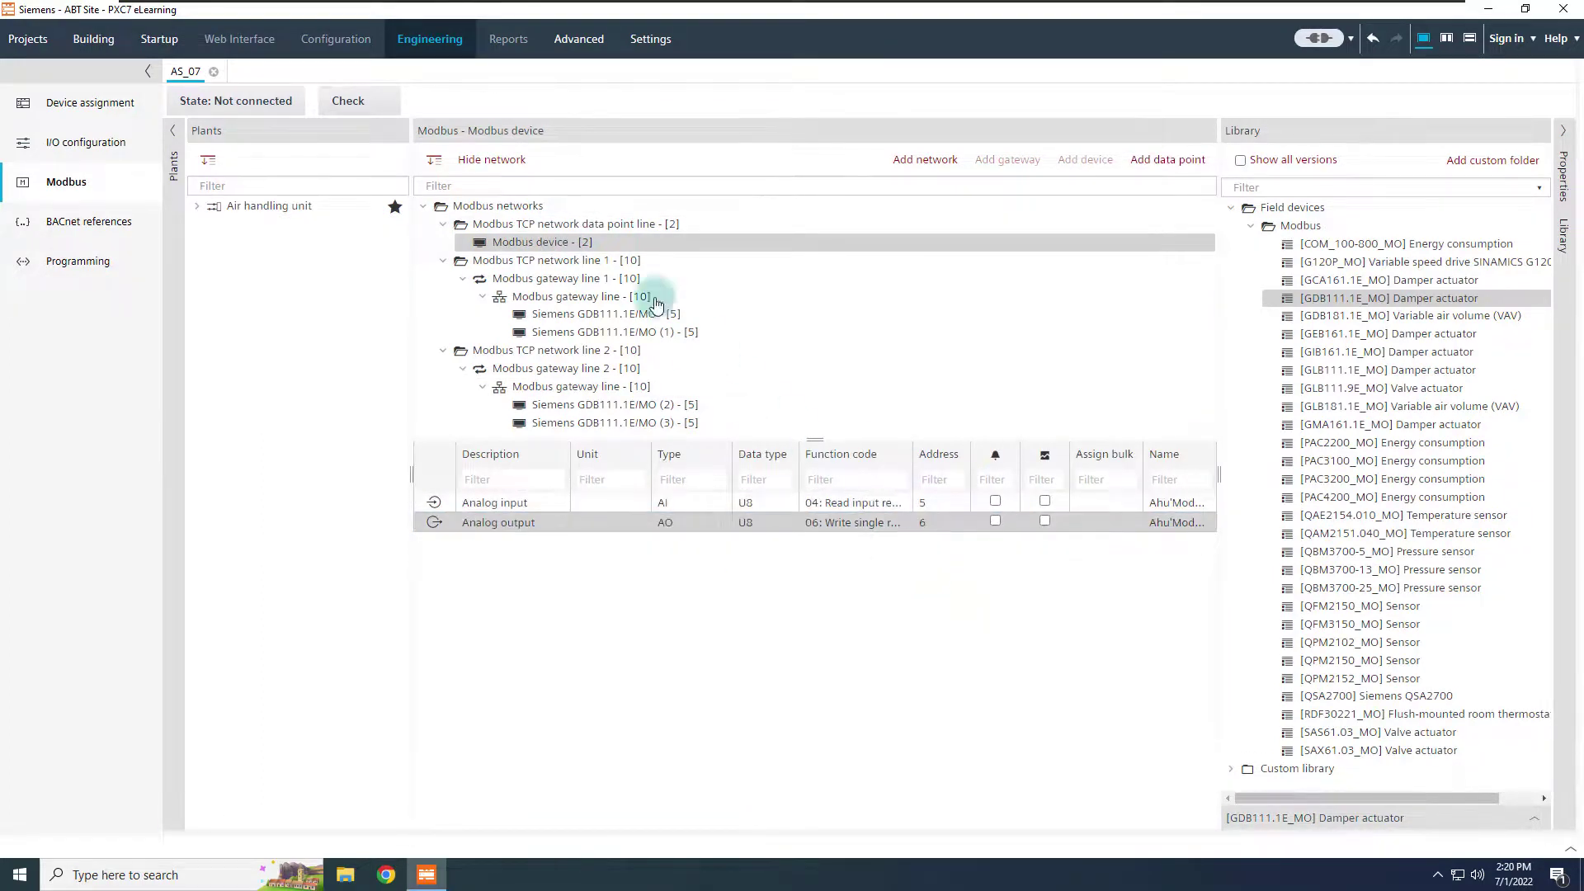
pyautogui.click(521, 207)
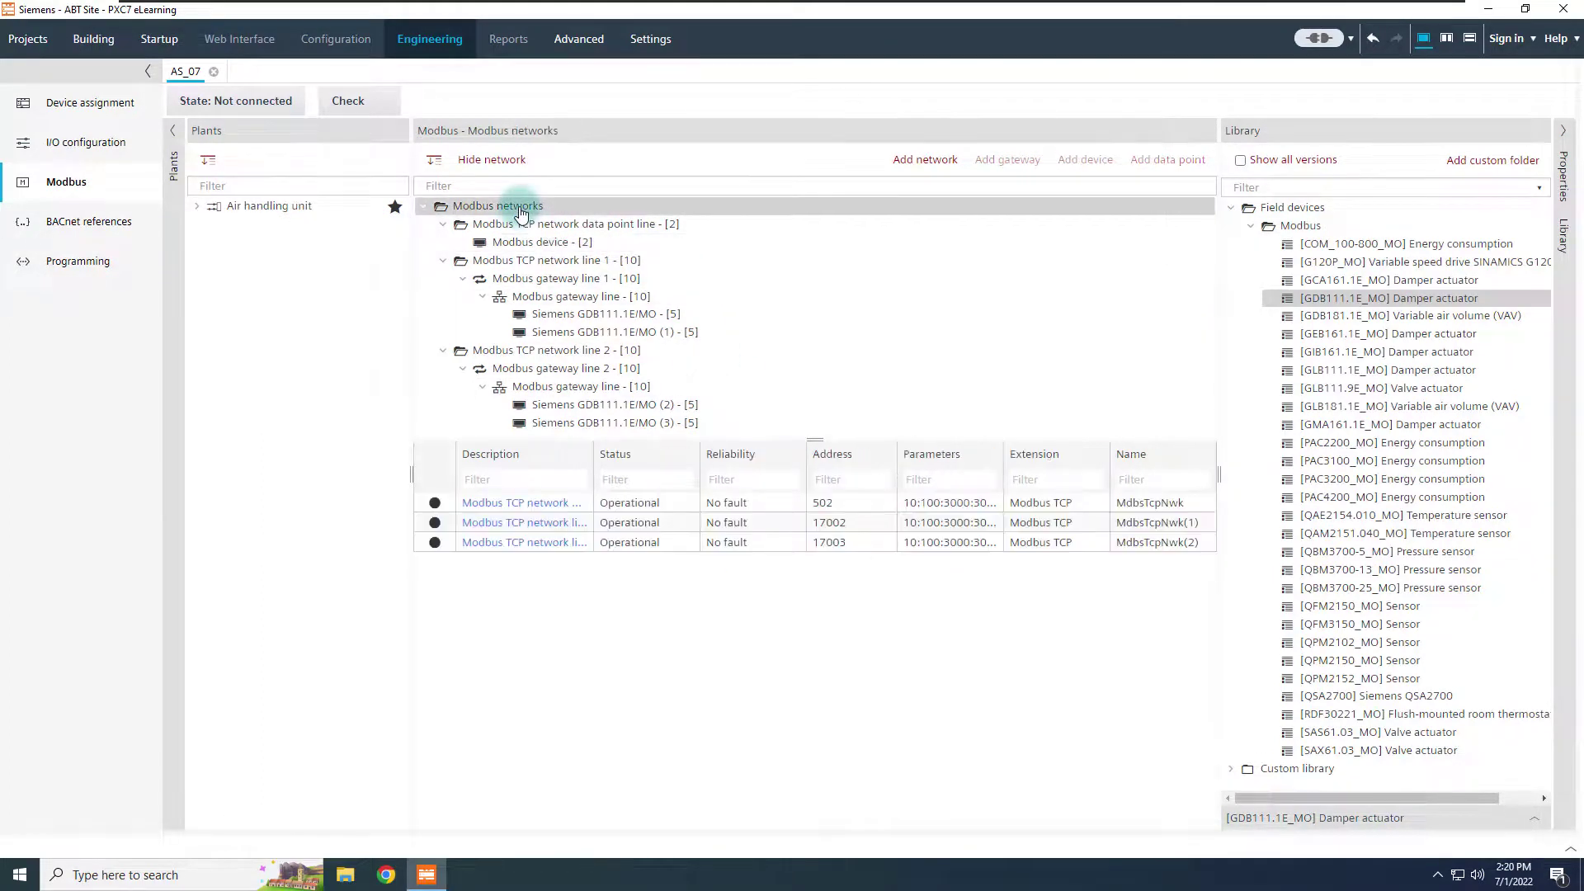